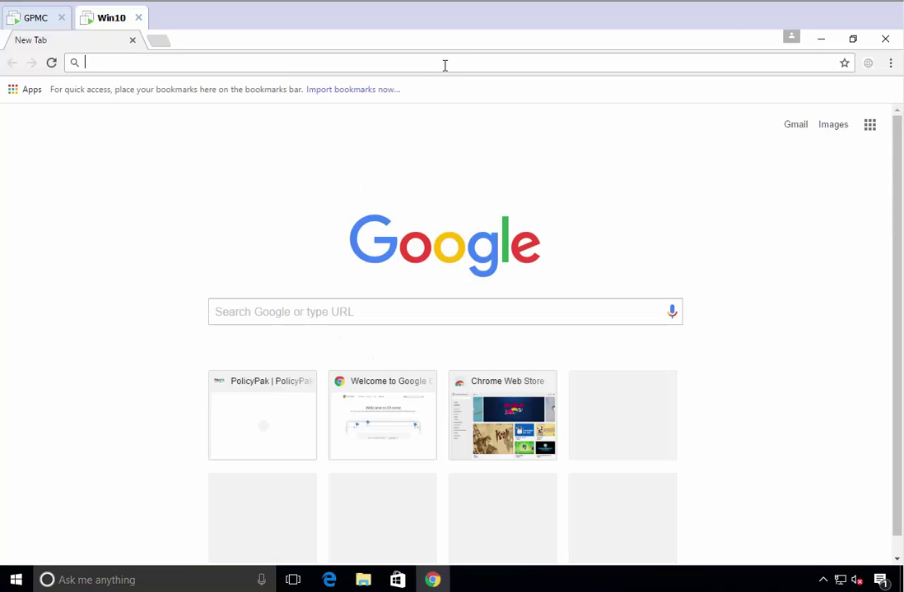
{"action": "type", "text": "www.cnn.com"}
{"action": "key", "text": "Return"}
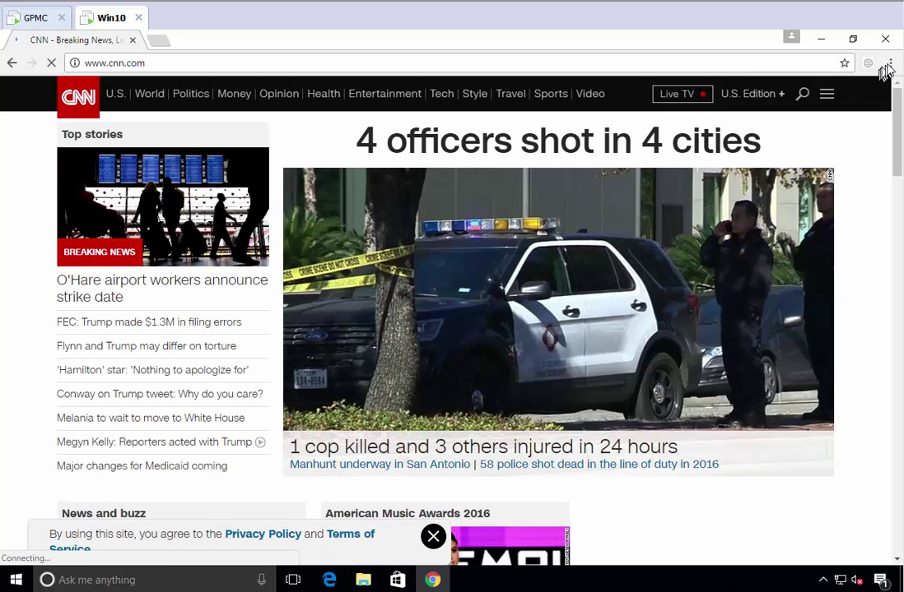
{"action": "left_click", "coordinate": [890, 64]}
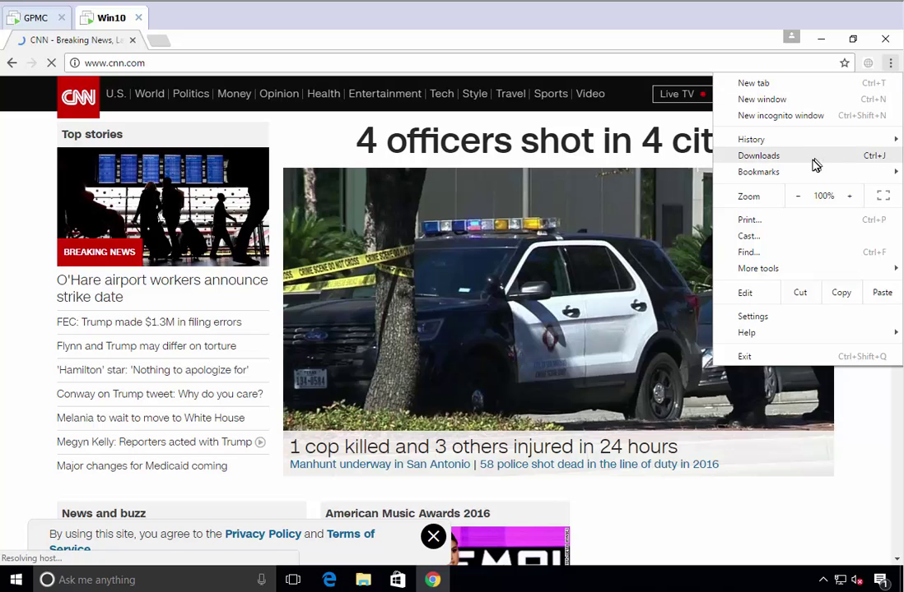
{"action": "mouse_move", "coordinate": [806, 145]}
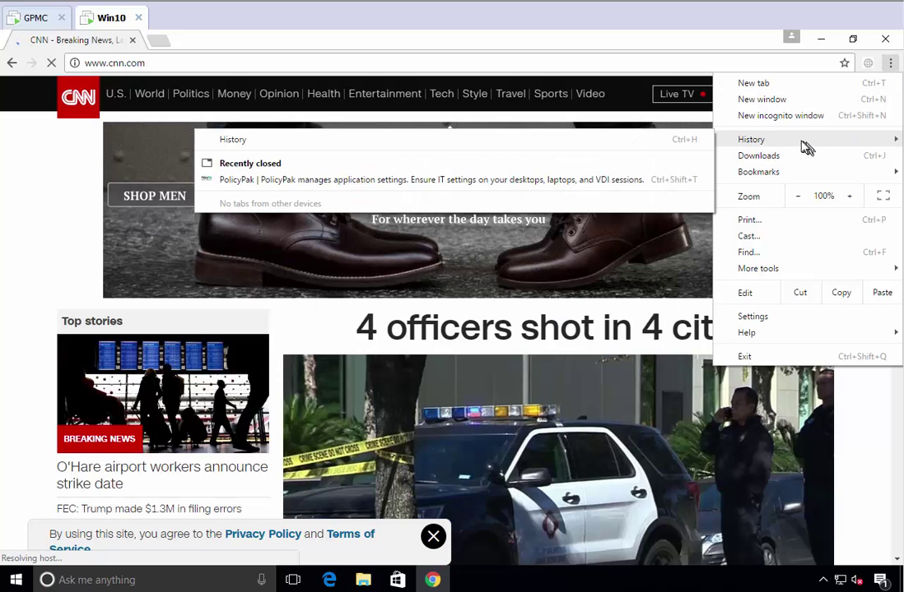
{"action": "left_click", "coordinate": [433, 137]}
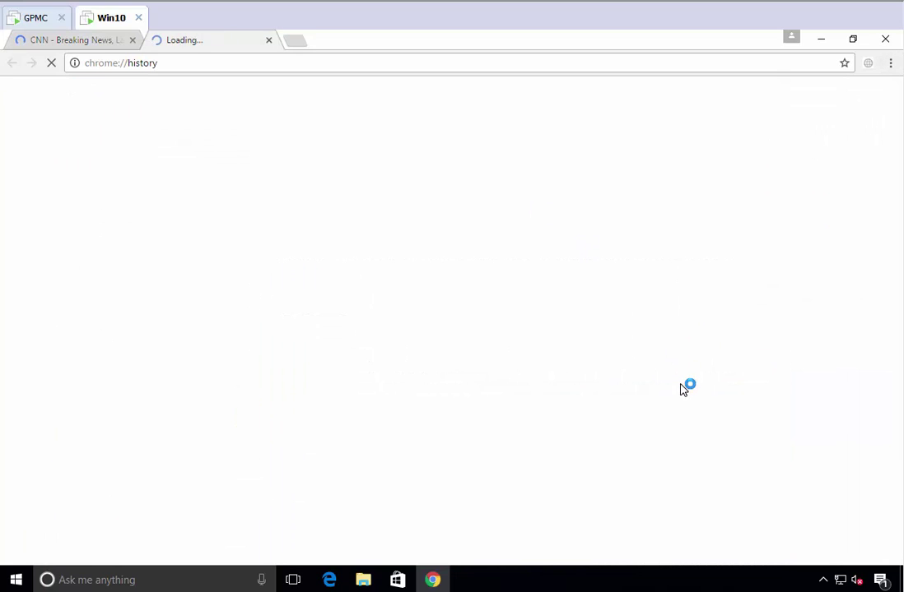
{"action": "scroll", "coordinate": [626, 327], "scroll_direction": "down", "scroll_amount": 2}
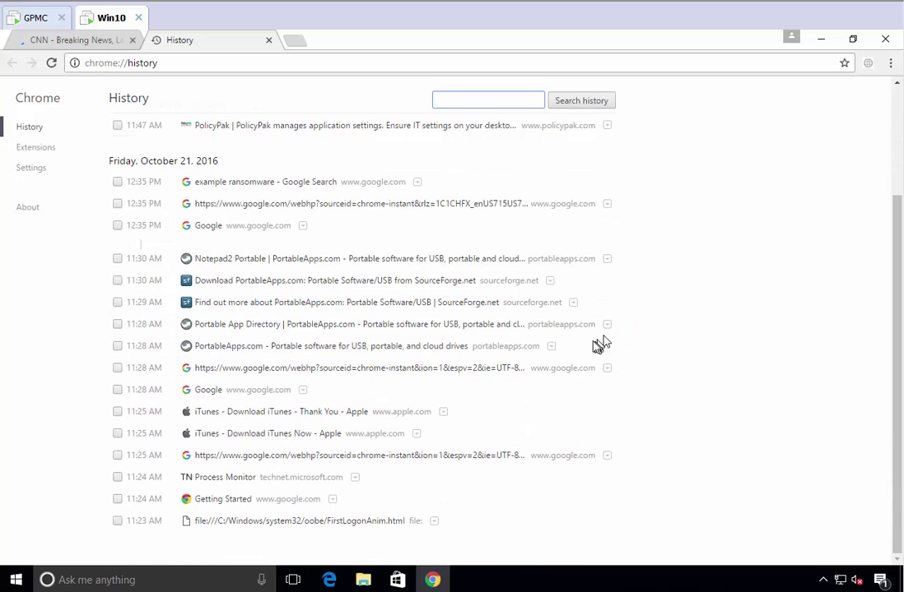
{"action": "scroll", "coordinate": [600, 342], "scroll_direction": "up", "scroll_amount": 2}
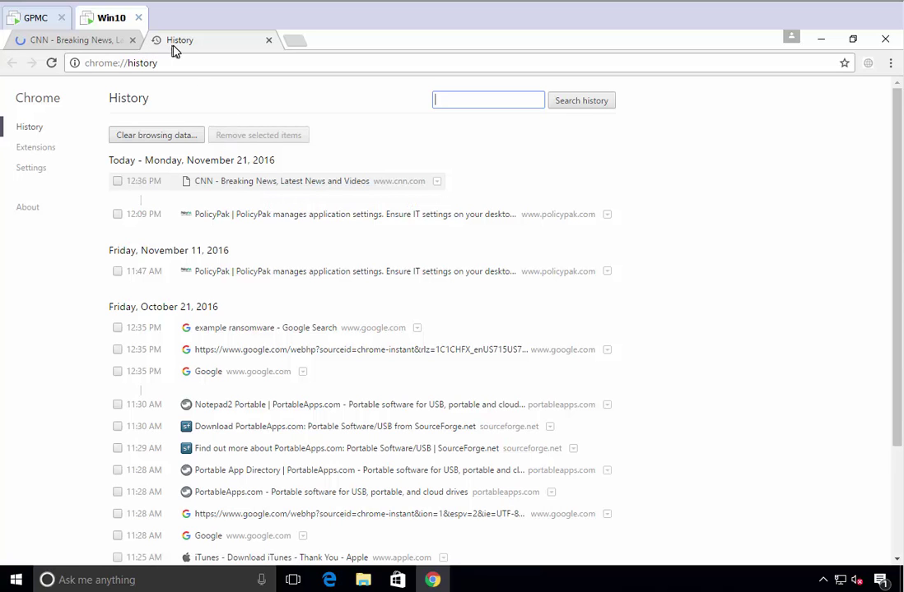
{"action": "left_click", "coordinate": [268, 40]}
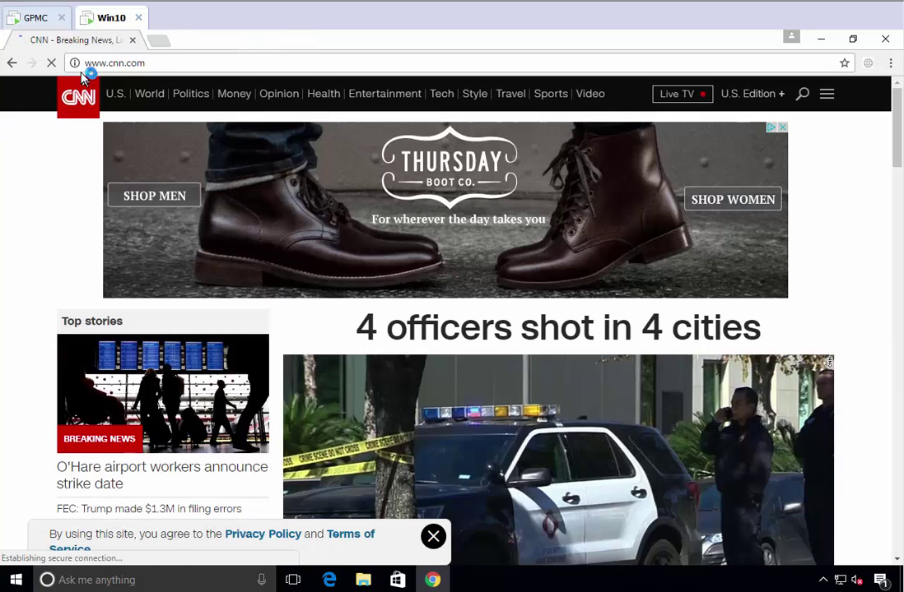
{"action": "left_click", "coordinate": [75, 63]}
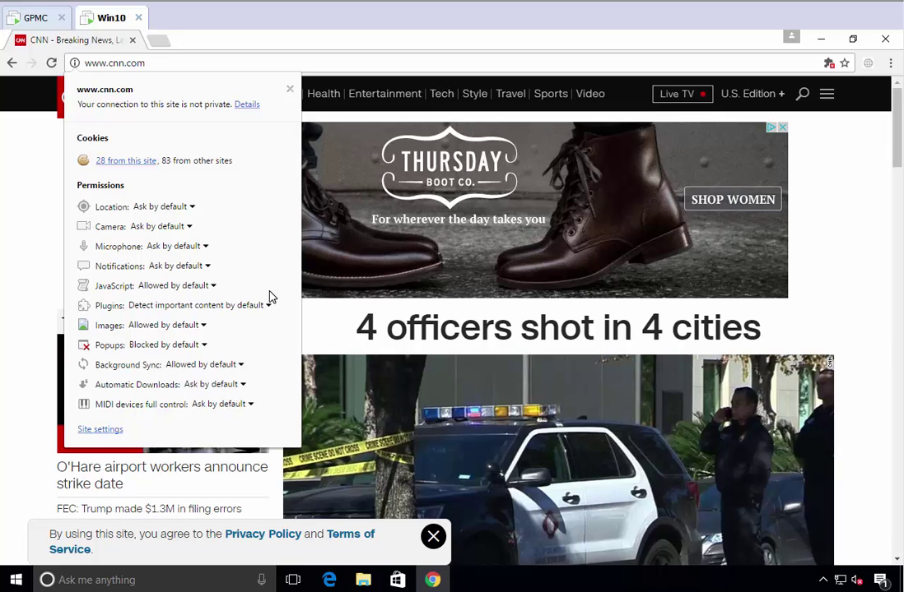
{"action": "left_click", "coordinate": [883, 43]}
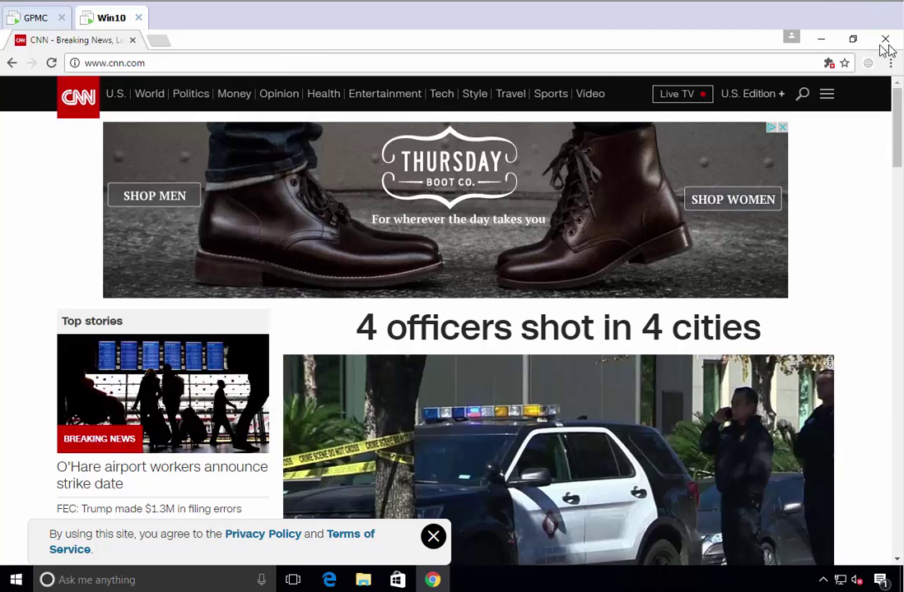
{"action": "left_click", "coordinate": [883, 41]}
Step: On the GPMC machine, create a GPO named "Delete Browsing History for Chrome PP" linked to the Sales OU
{"action": "left_click", "coordinate": [37, 18]}
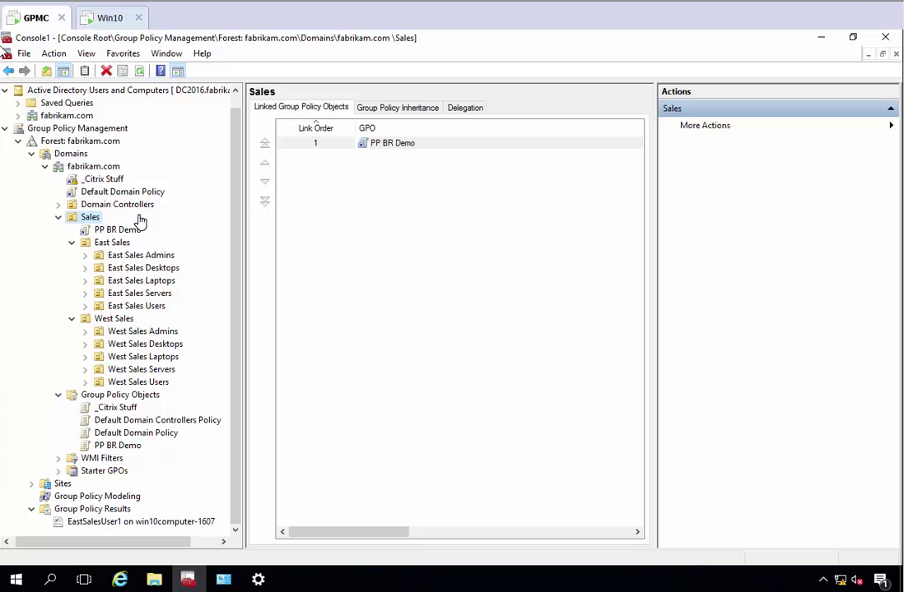
{"action": "right_click", "coordinate": [88, 222]}
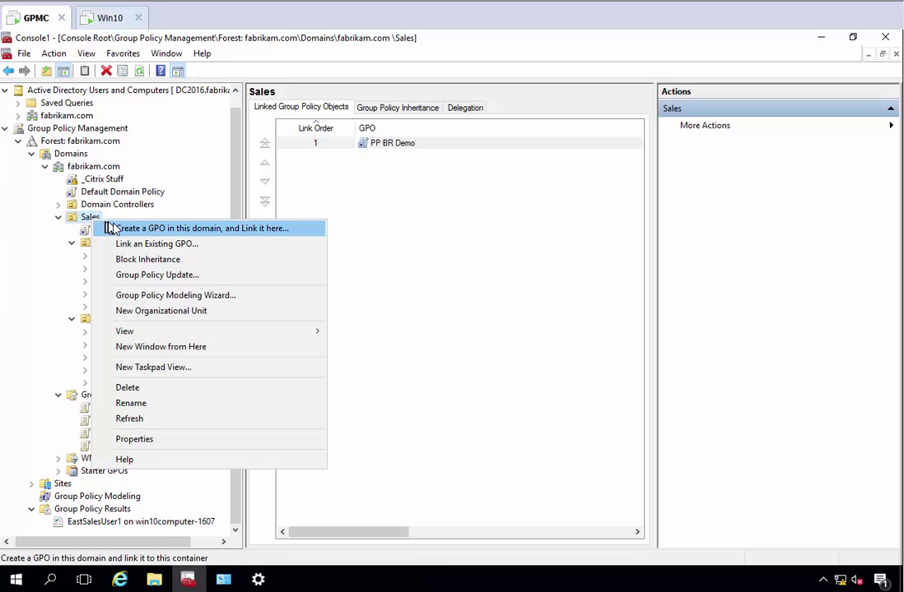
{"action": "left_click", "coordinate": [110, 227]}
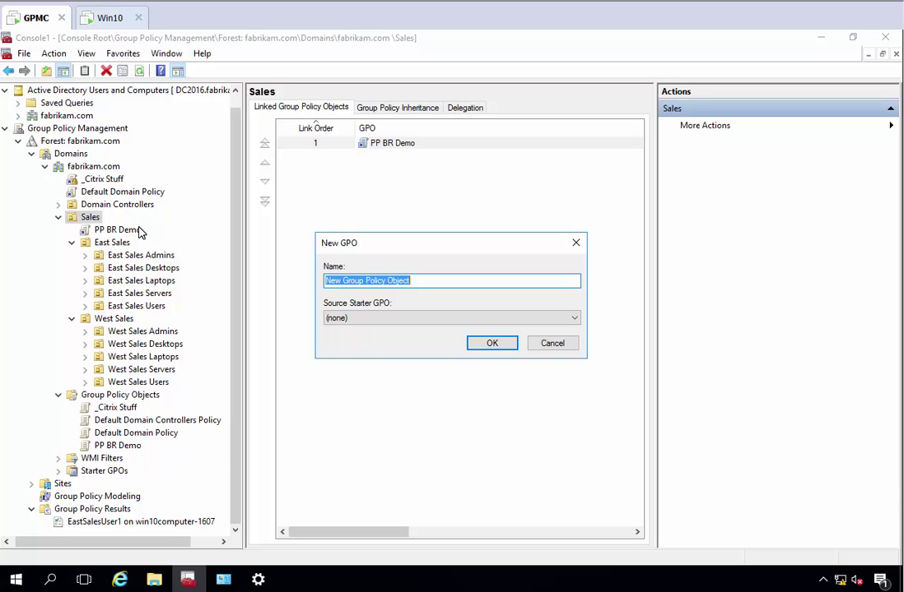
{"action": "type", "text": "Delete Browsing History for Chrome"}
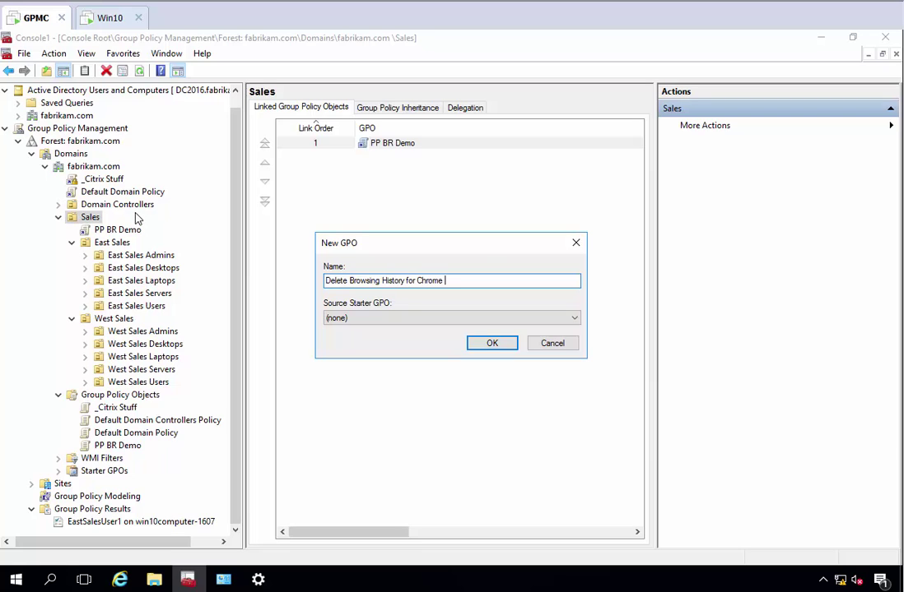
{"action": "type", "text": "PP"}
{"action": "key", "text": "Return"}
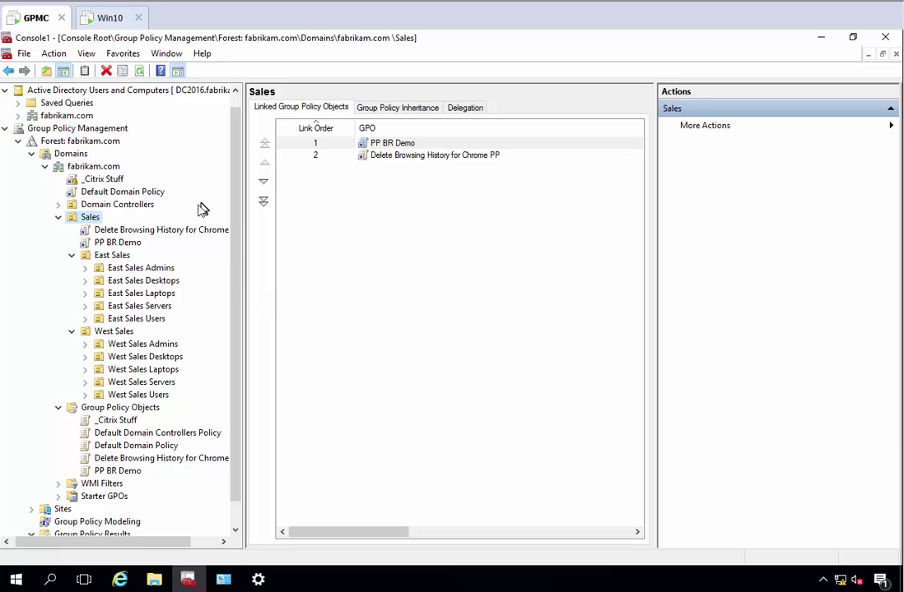
Step: Open the new GPO for editing in a maximized window and go to PolicyPak Application Settings Manager under User Configuration
{"action": "right_click", "coordinate": [185, 230]}
{"action": "left_click", "coordinate": [196, 234]}
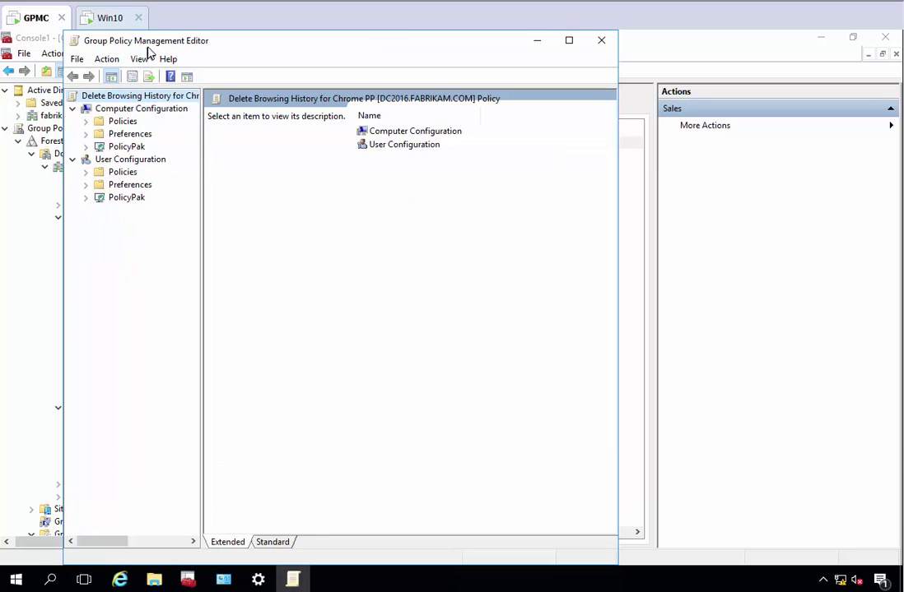
{"action": "double_click", "coordinate": [104, 92]}
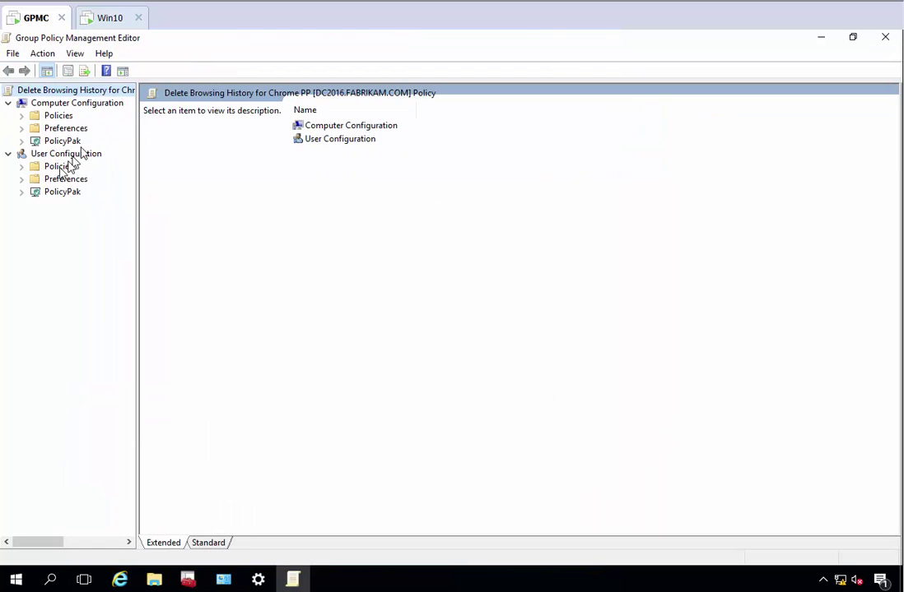
{"action": "left_click", "coordinate": [22, 193]}
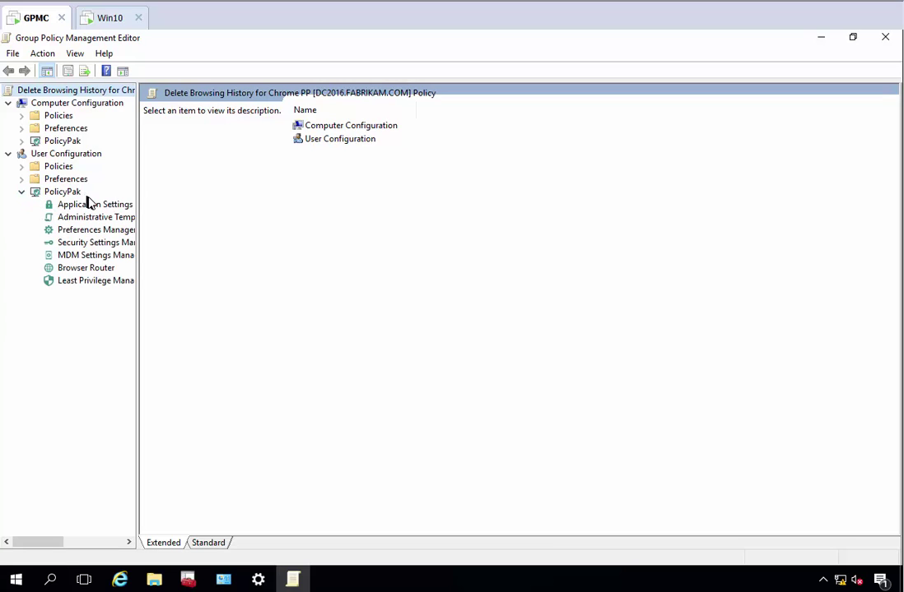
{"action": "left_click", "coordinate": [92, 206]}
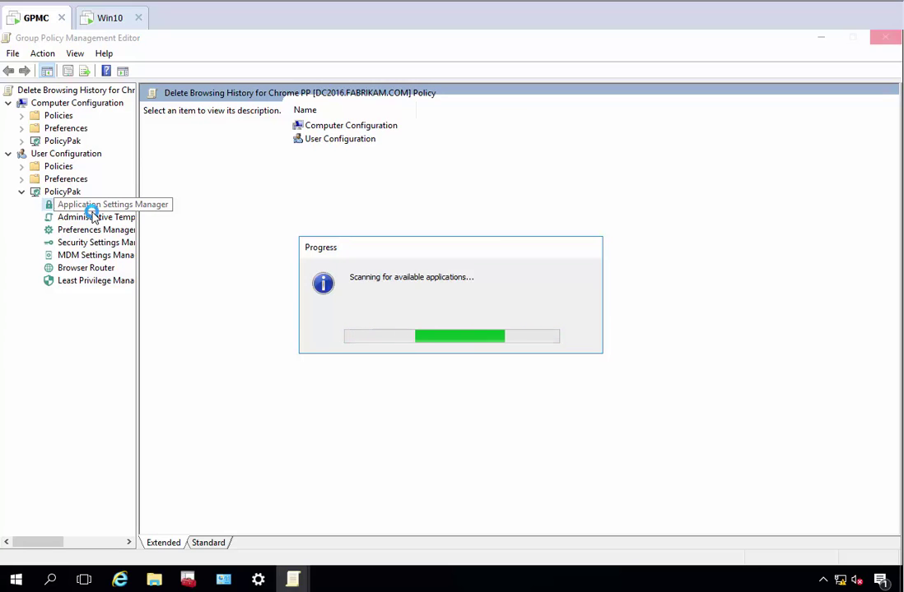
Step: Add a new application entry for PolicyPak for Google Chrome 31
{"action": "right_click", "coordinate": [337, 189]}
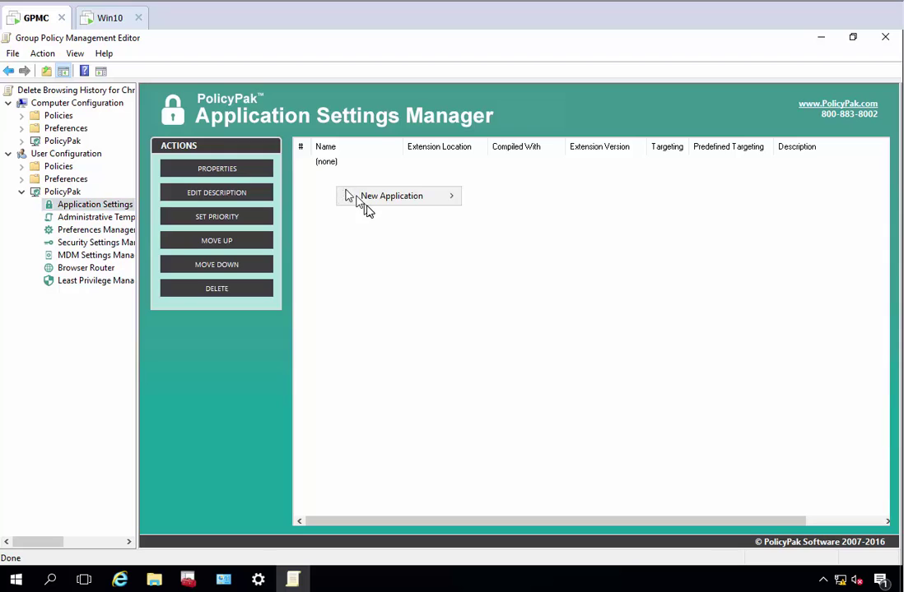
{"action": "mouse_move", "coordinate": [370, 198]}
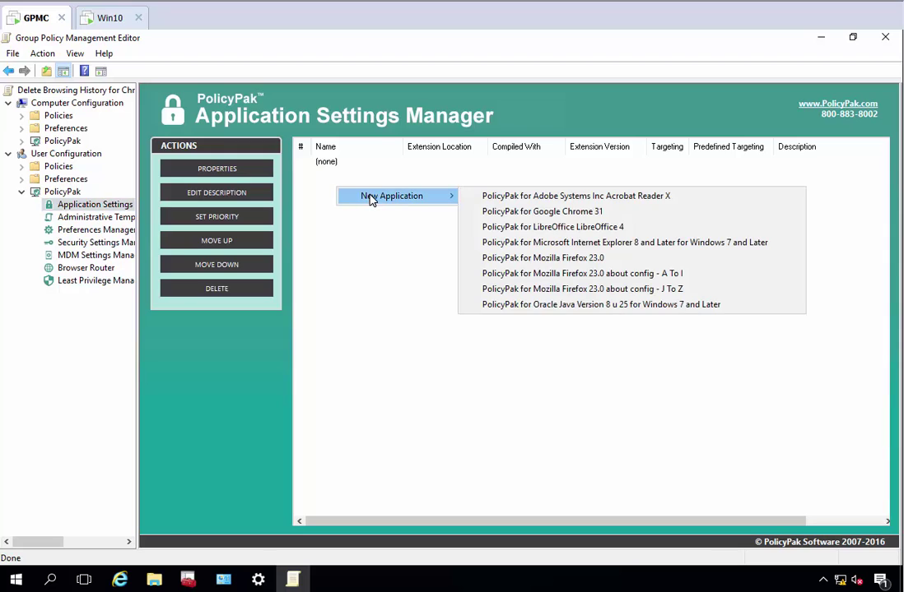
{"action": "left_click", "coordinate": [618, 216]}
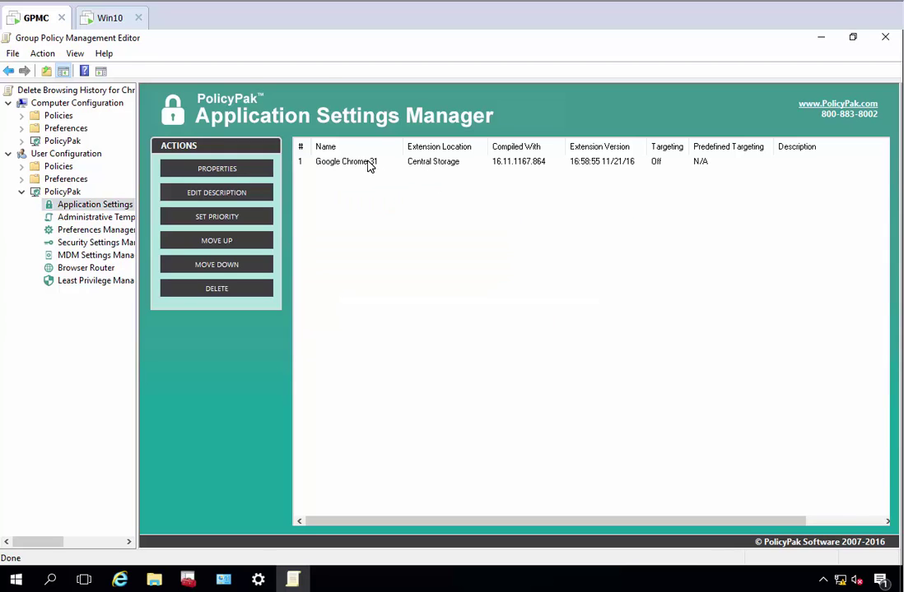
{"action": "left_click", "coordinate": [369, 166]}
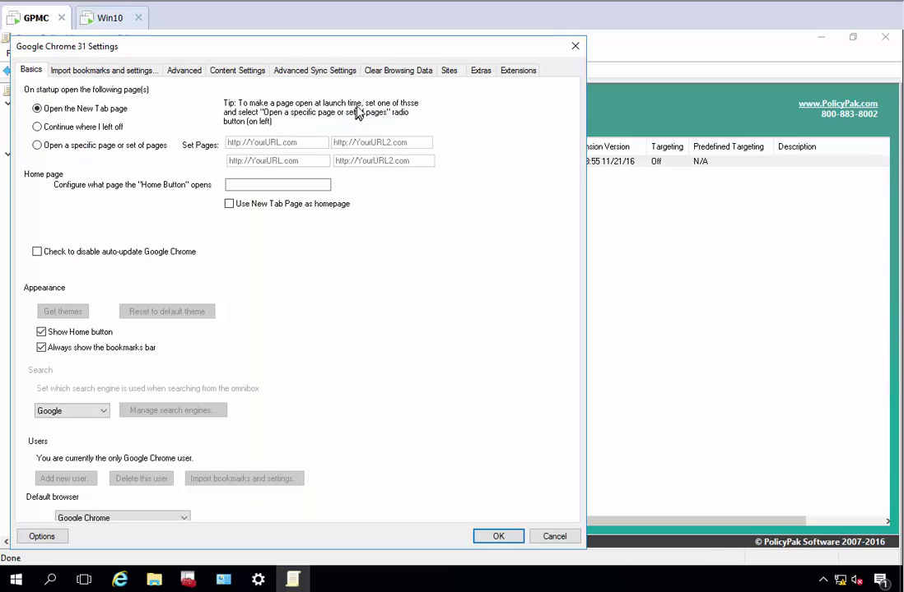
{"action": "left_click", "coordinate": [375, 72]}
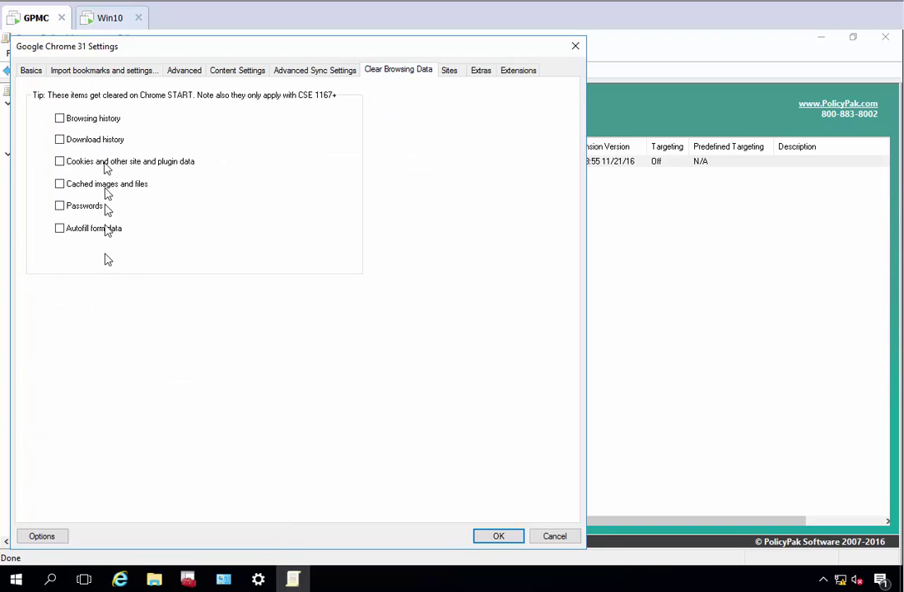
{"action": "left_click", "coordinate": [31, 70]}
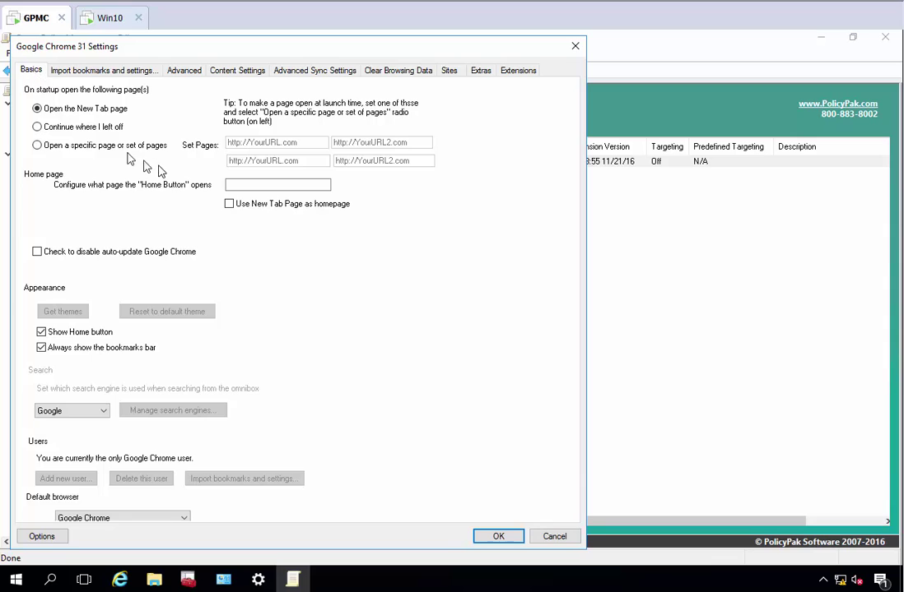
{"action": "left_click", "coordinate": [95, 126]}
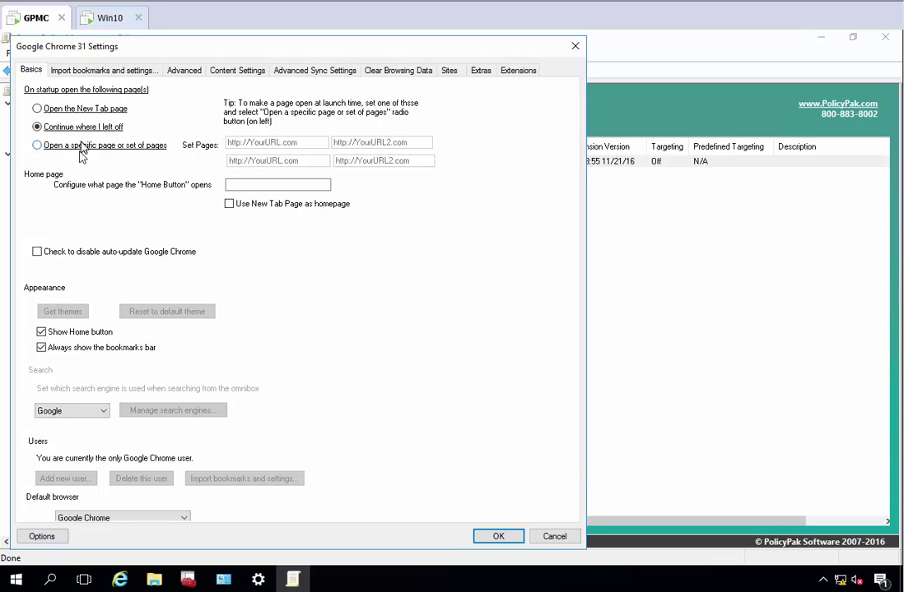
{"action": "left_click", "coordinate": [83, 148]}
{"action": "left_click", "coordinate": [249, 142]}
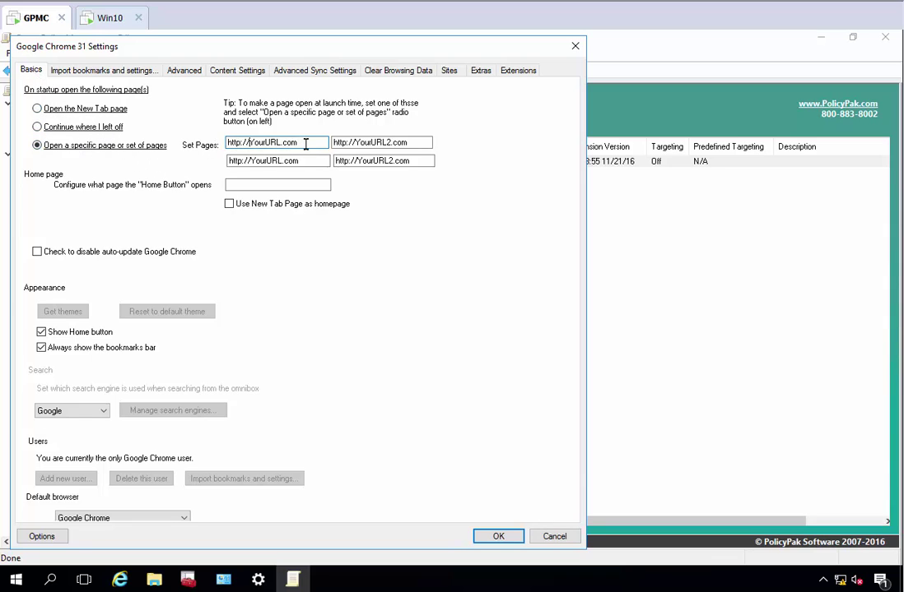
{"action": "left_click_drag", "start_coordinate": [305, 144], "coordinate": [170, 149]}
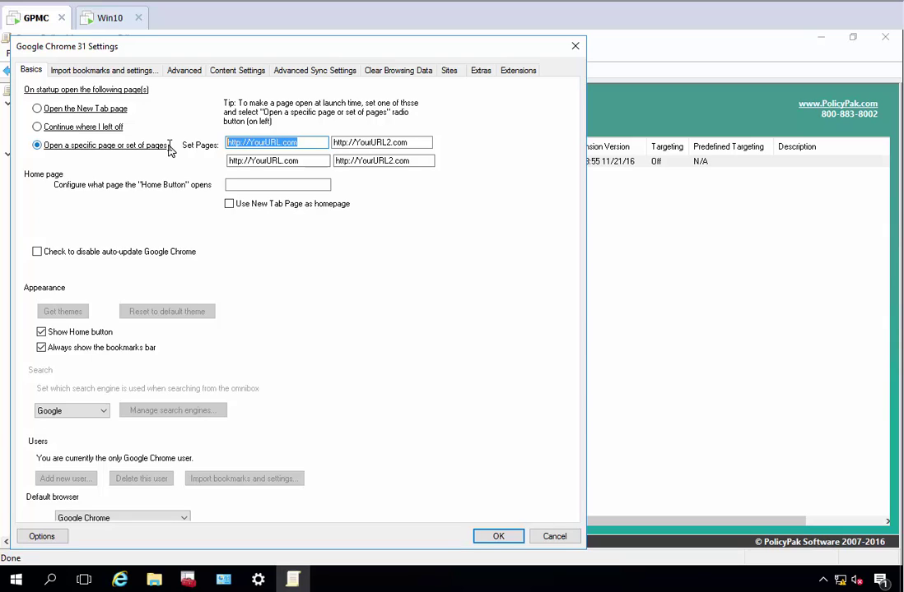
{"action": "type", "text": "www.abc"}
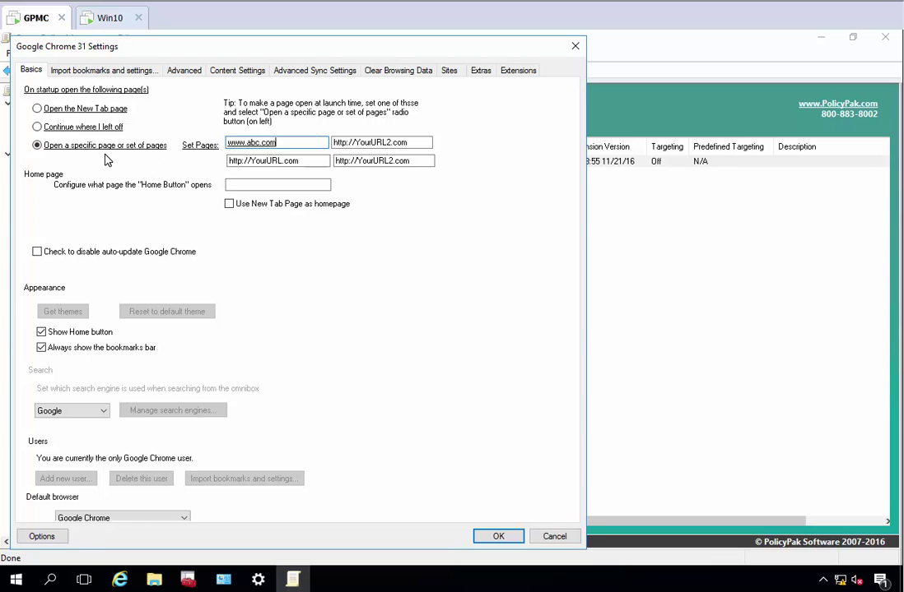
Step: Enable clearing of browsing history, passwords, and cookies and other site and plugin data, and save the Chrome settings
{"action": "left_click", "coordinate": [387, 70]}
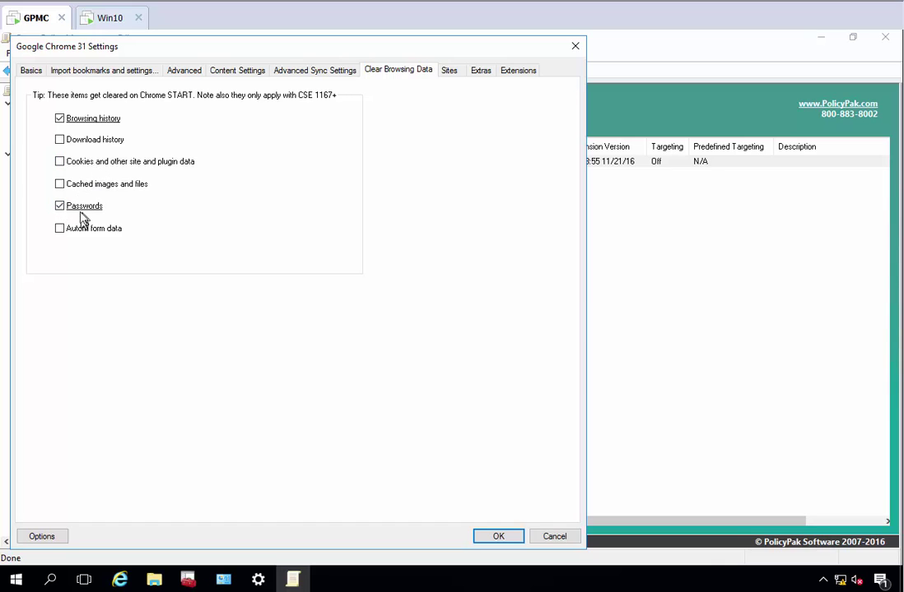
{"action": "left_click", "coordinate": [78, 167]}
{"action": "left_click", "coordinate": [498, 536]}
Step: On the Win10 machine, open a Command Prompt, run gpupdate, and move the window clear of the desktop shortcuts
{"action": "left_click", "coordinate": [103, 20]}
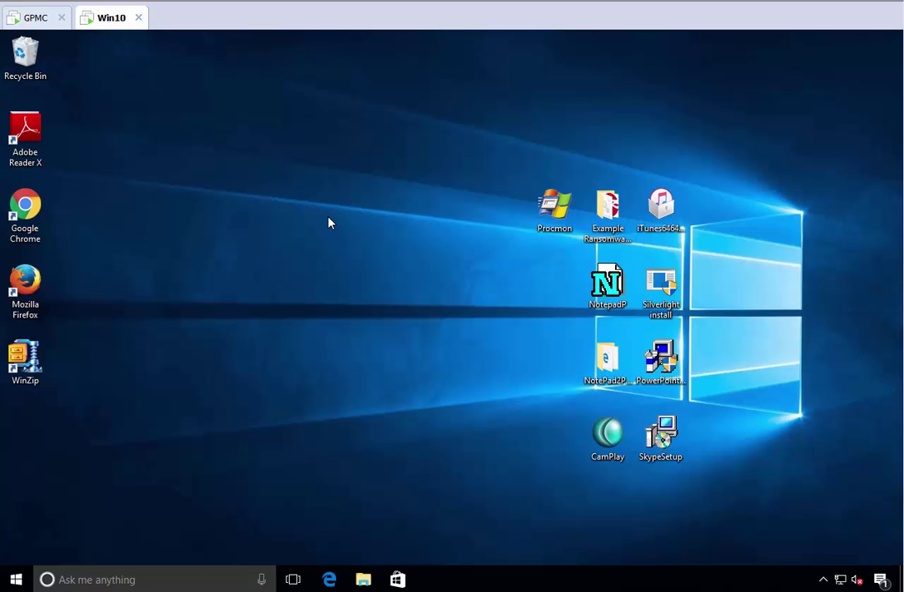
{"action": "key", "text": "super"}
{"action": "type", "text": "c"}
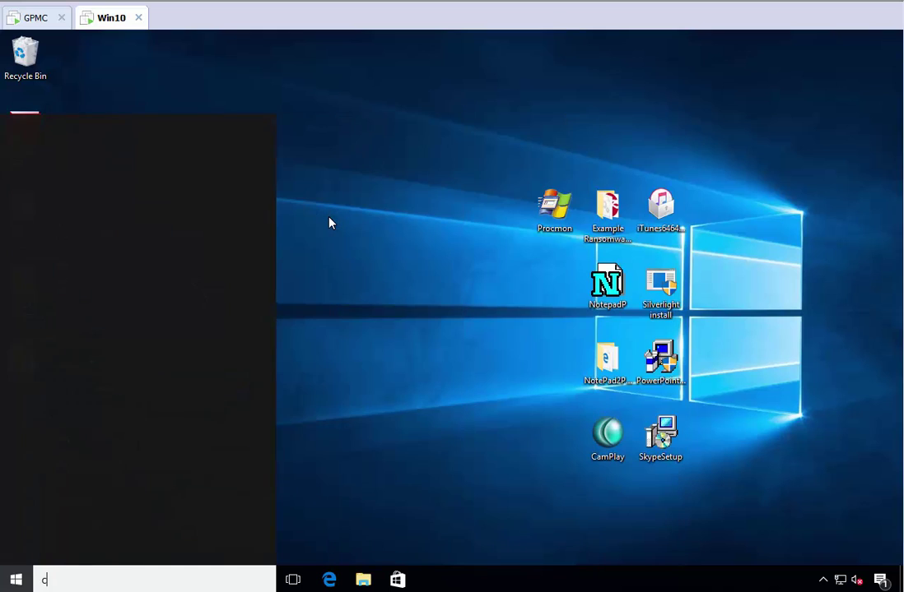
{"action": "type", "text": "md"}
{"action": "key", "text": "Return"}
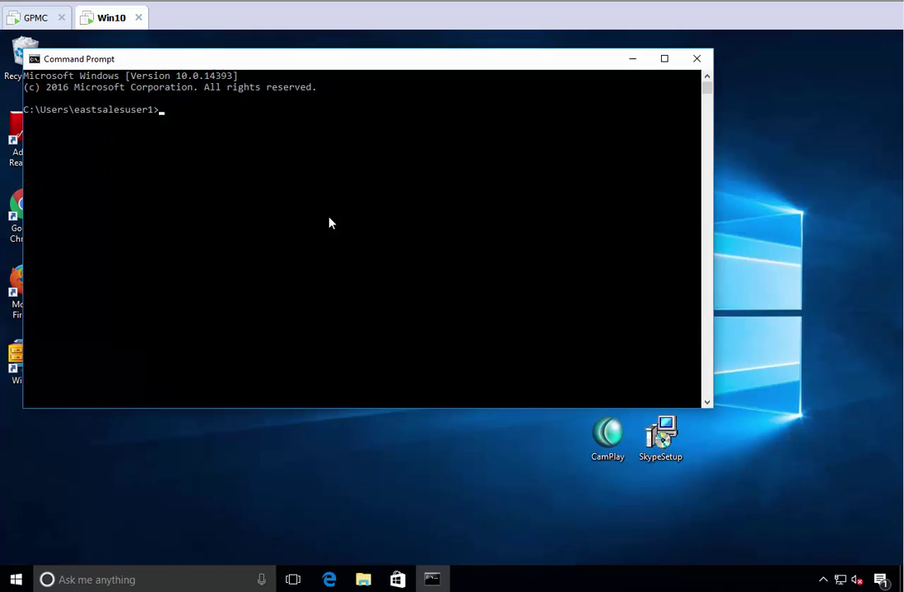
{"action": "type", "text": "gpupdate"}
{"action": "key", "text": "Return"}
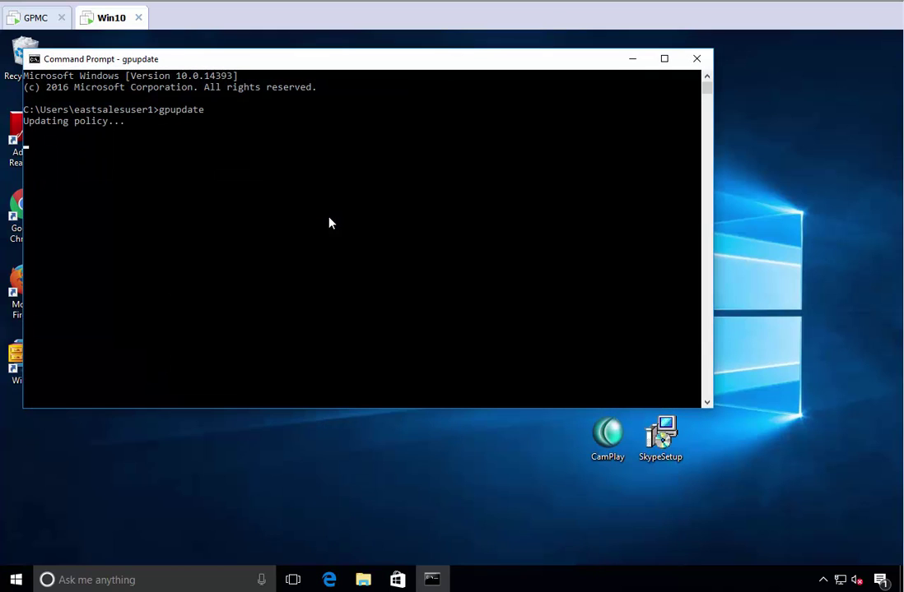
{"action": "left_click_drag", "start_coordinate": [301, 66], "coordinate": [396, 116]}
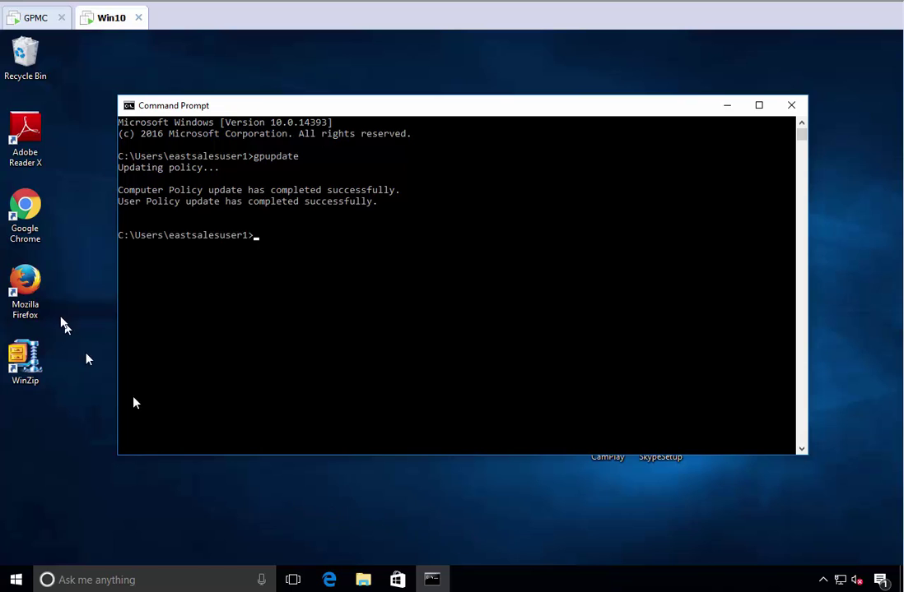
Step: Review the browsing history in Google Chrome, then close the browser and check the hidden tray icons for Chrome
{"action": "double_click", "coordinate": [25, 212]}
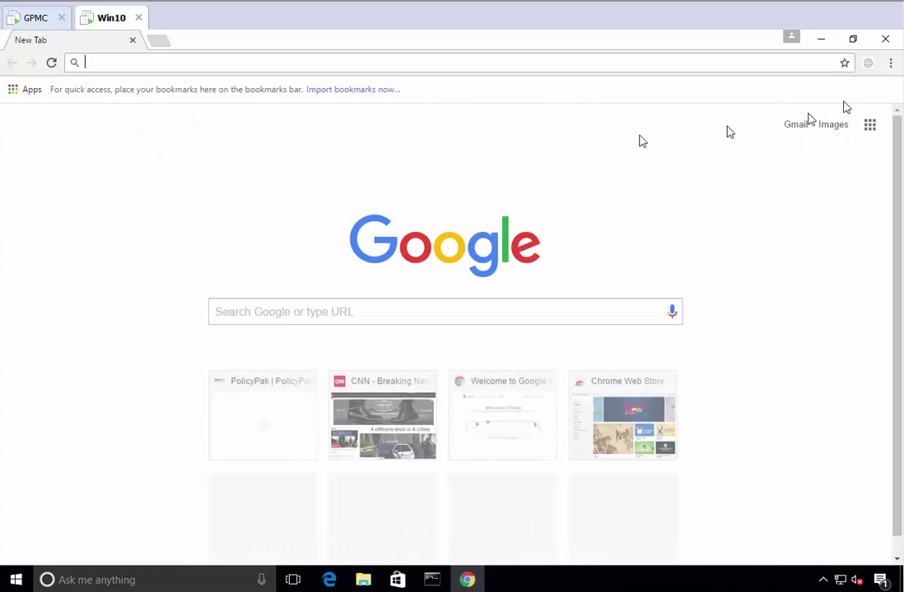
{"action": "left_click", "coordinate": [891, 63]}
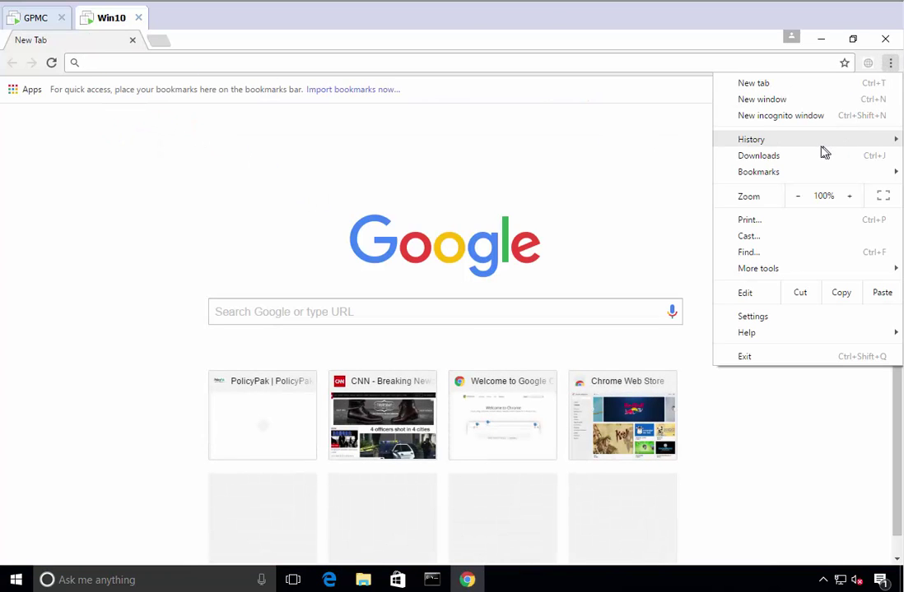
{"action": "mouse_move", "coordinate": [780, 141]}
{"action": "left_click", "coordinate": [473, 144]}
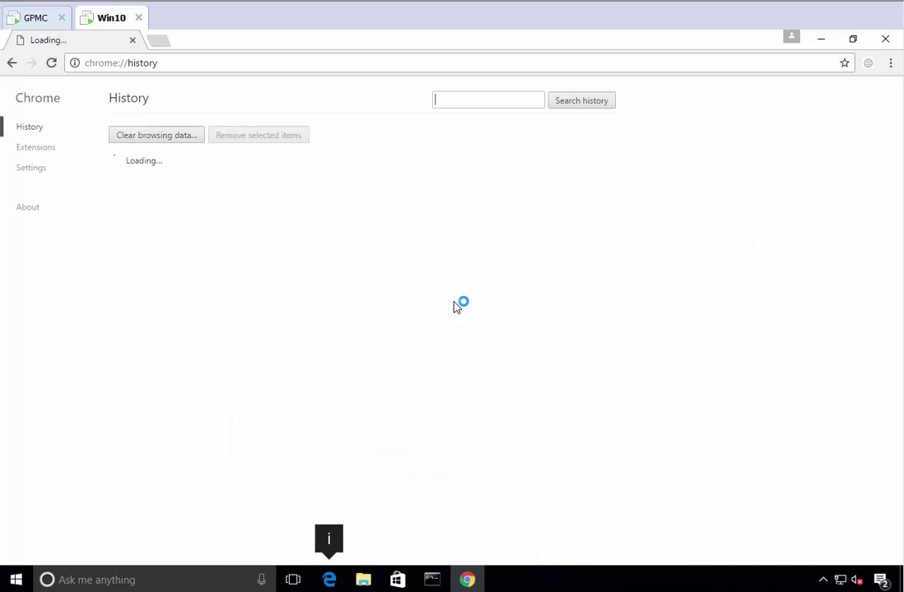
{"action": "scroll", "coordinate": [543, 362], "scroll_direction": "down", "scroll_amount": 2}
{"action": "scroll", "coordinate": [543, 362], "scroll_direction": "up", "scroll_amount": 2}
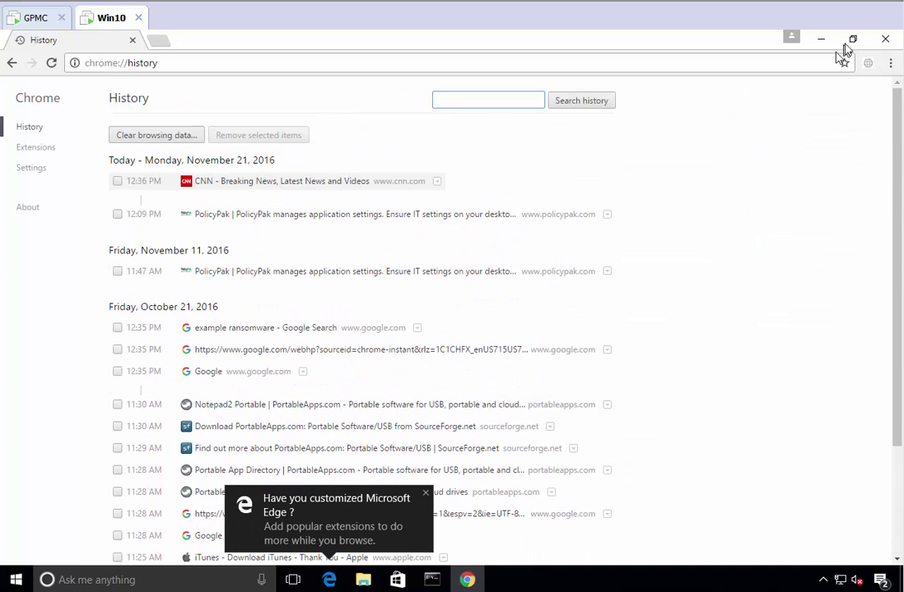
{"action": "left_click", "coordinate": [890, 47]}
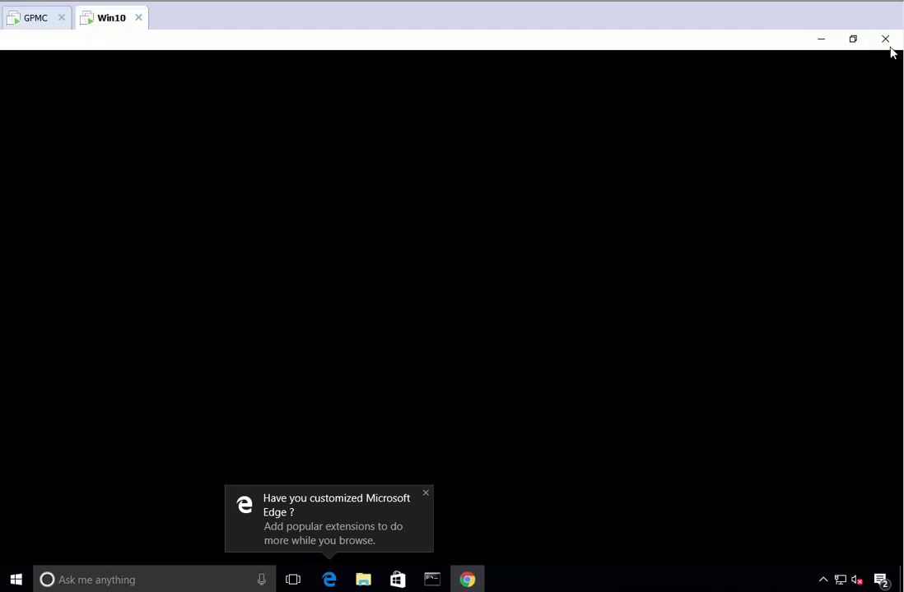
{"action": "left_click", "coordinate": [822, 581]}
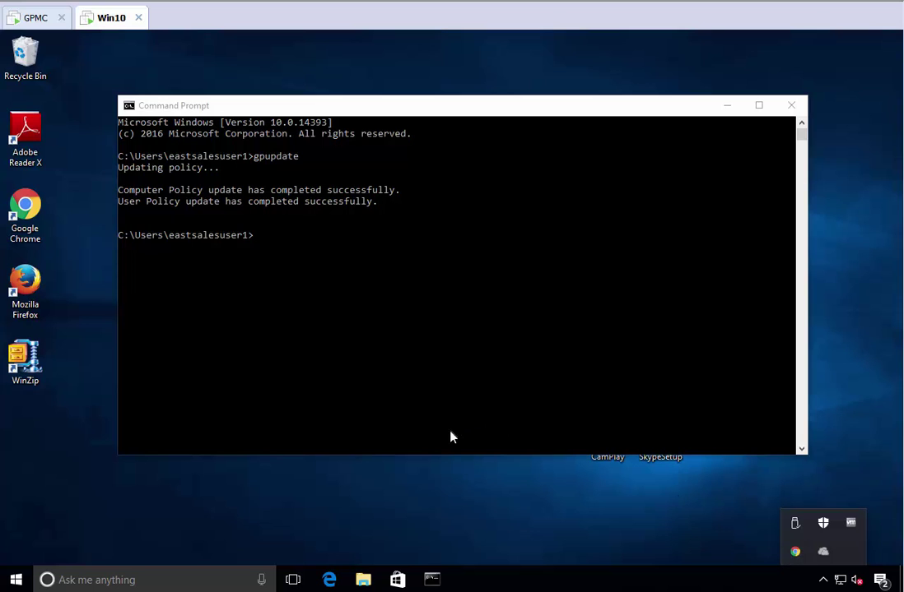
Step: On the GPMC machine, disable "Continue running background apps when Google Chrome is closed" in the Google Chrome 31 entry and save the settings
{"action": "left_click", "coordinate": [20, 23]}
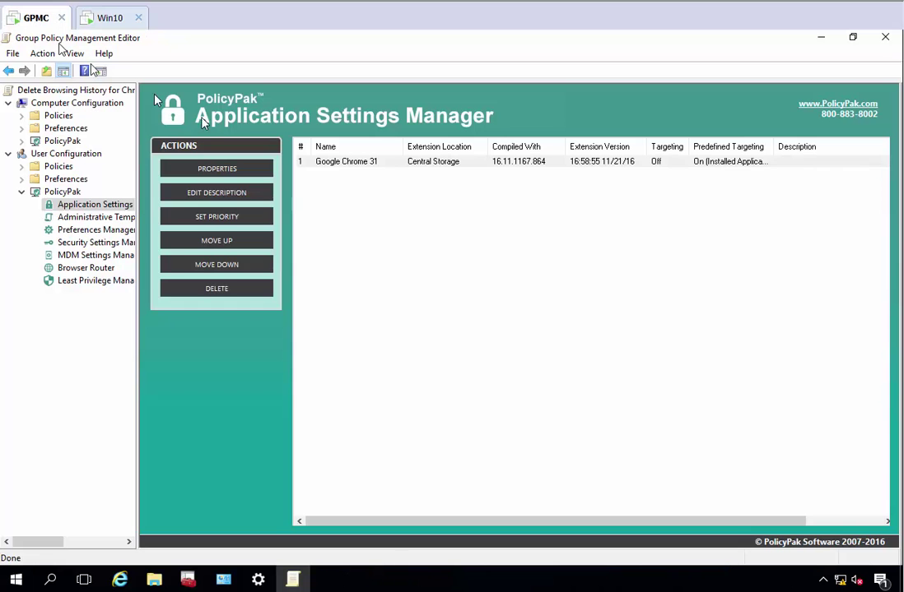
{"action": "left_click", "coordinate": [341, 163]}
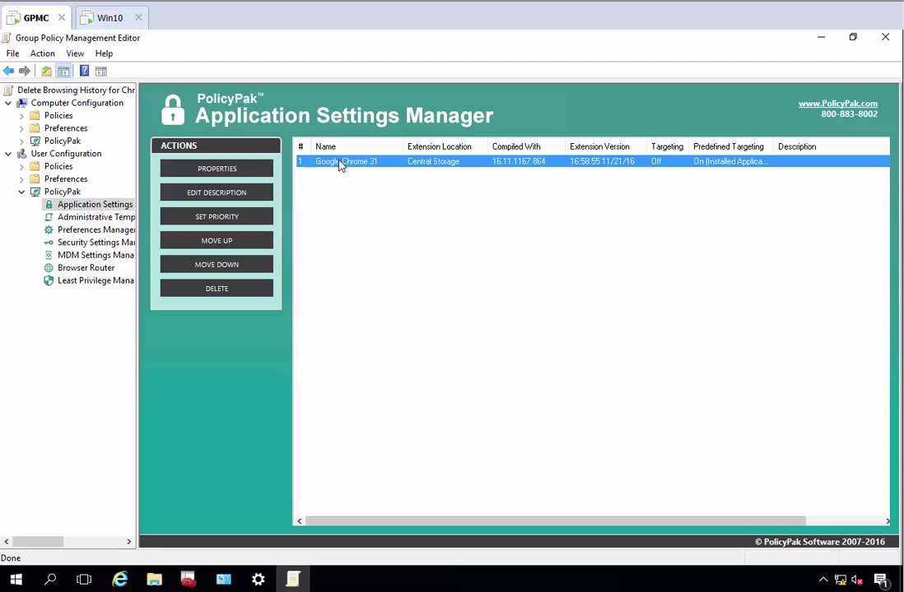
{"action": "double_click", "coordinate": [336, 164]}
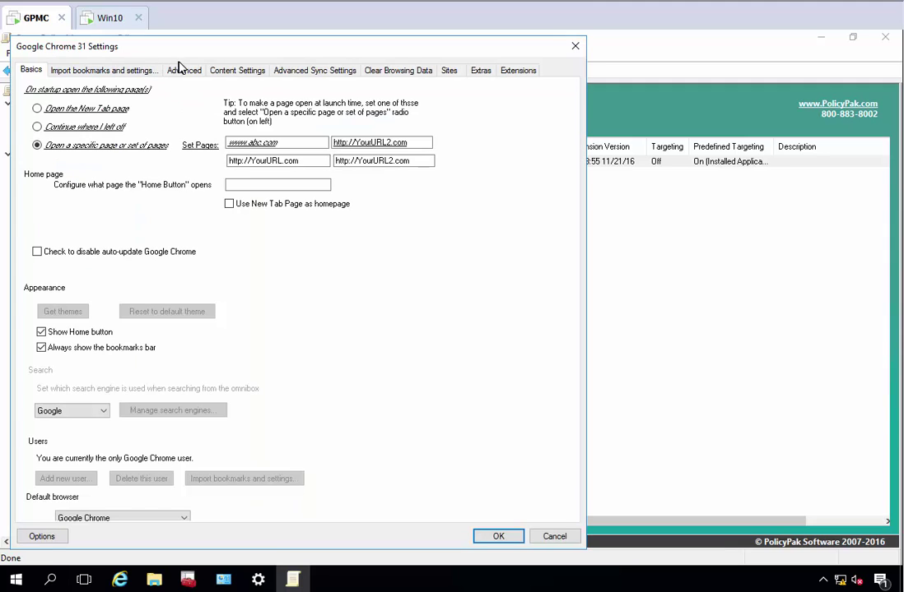
{"action": "left_click", "coordinate": [184, 72]}
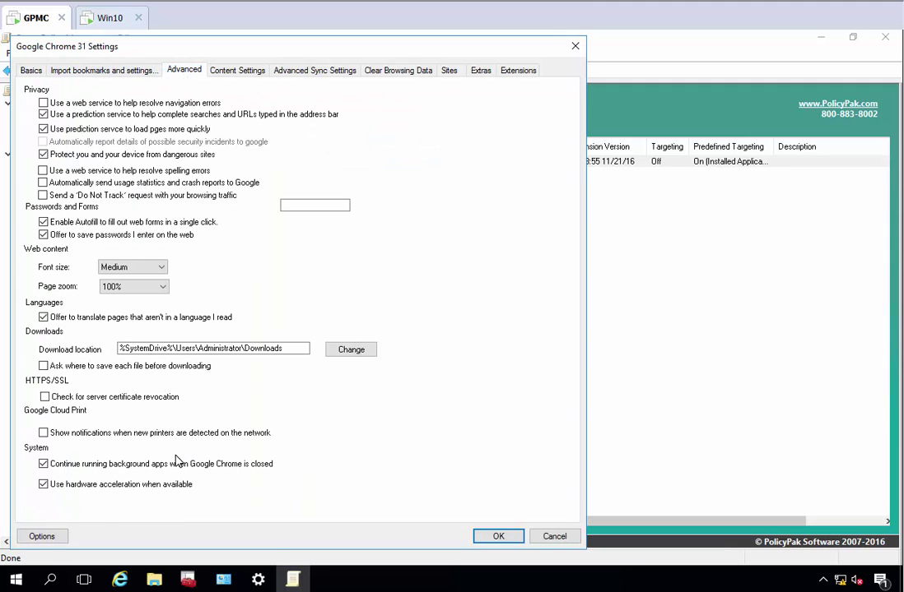
{"action": "left_click", "coordinate": [43, 465]}
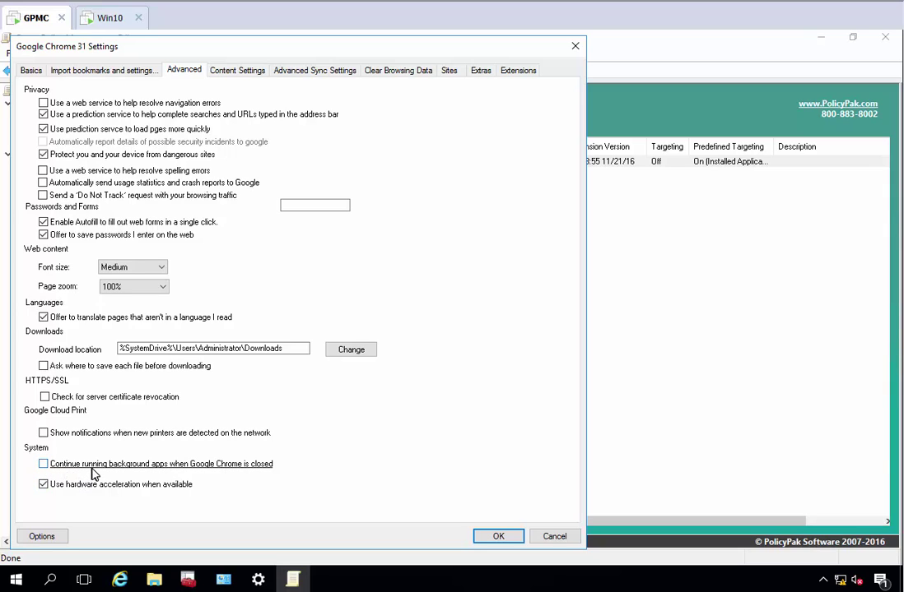
{"action": "right_click", "coordinate": [250, 466]}
{"action": "left_click", "coordinate": [214, 490]}
{"action": "left_click", "coordinate": [498, 536]}
Step: On the Win10 machine, run gpupdate again in the Command Prompt and check the hidden tray icons for Chrome
{"action": "left_click", "coordinate": [110, 18]}
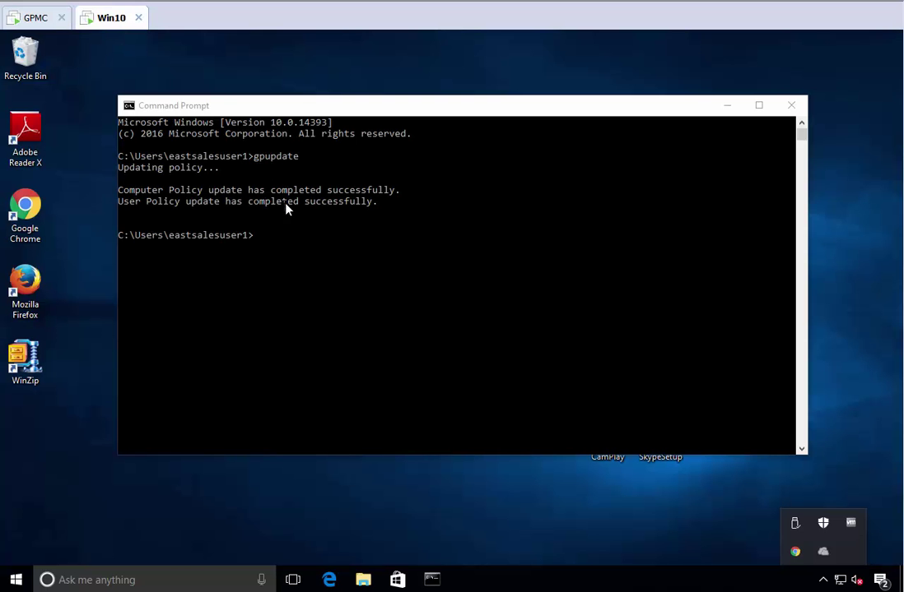
{"action": "key", "text": "Up"}
{"action": "key", "text": "Return"}
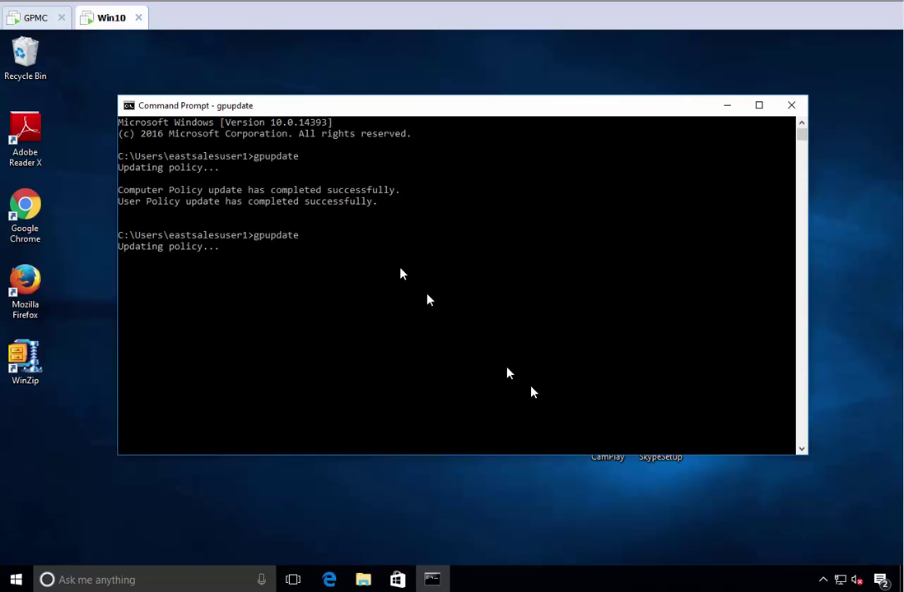
{"action": "left_click", "coordinate": [823, 579]}
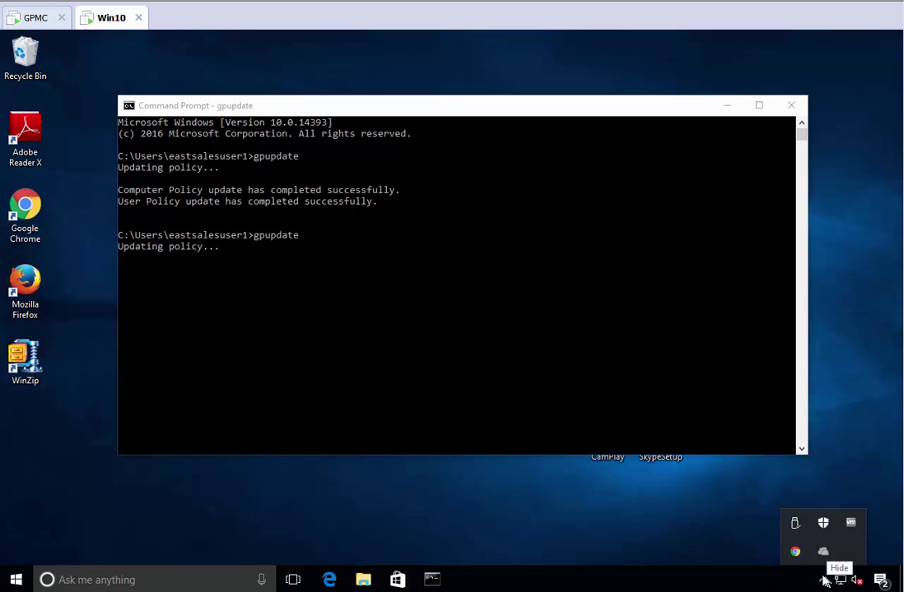
{"action": "left_click", "coordinate": [667, 346]}
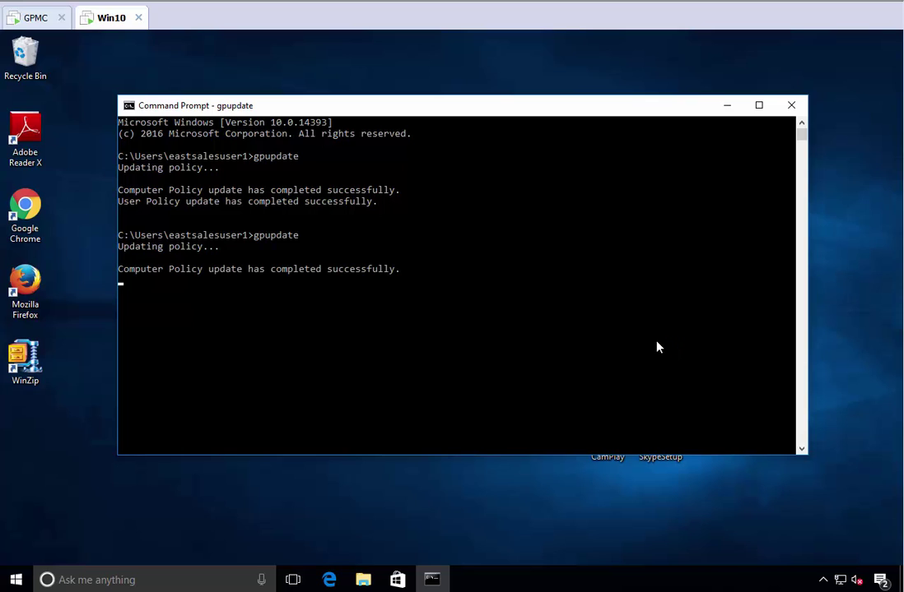
{"action": "left_click", "coordinate": [822, 579]}
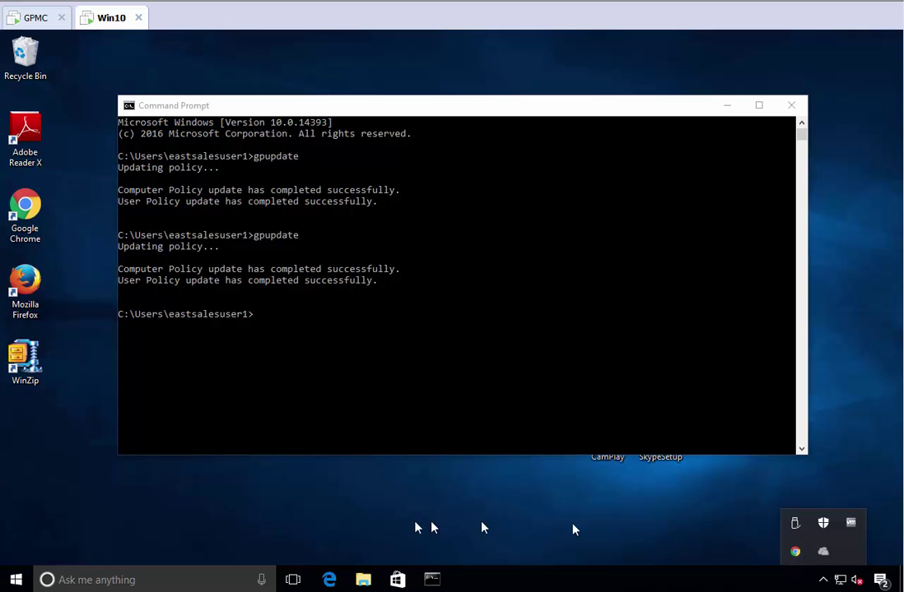
Step: Sign out of Windows and back in with the account password, and check the hidden tray icons for Chrome
{"action": "right_click", "coordinate": [16, 576]}
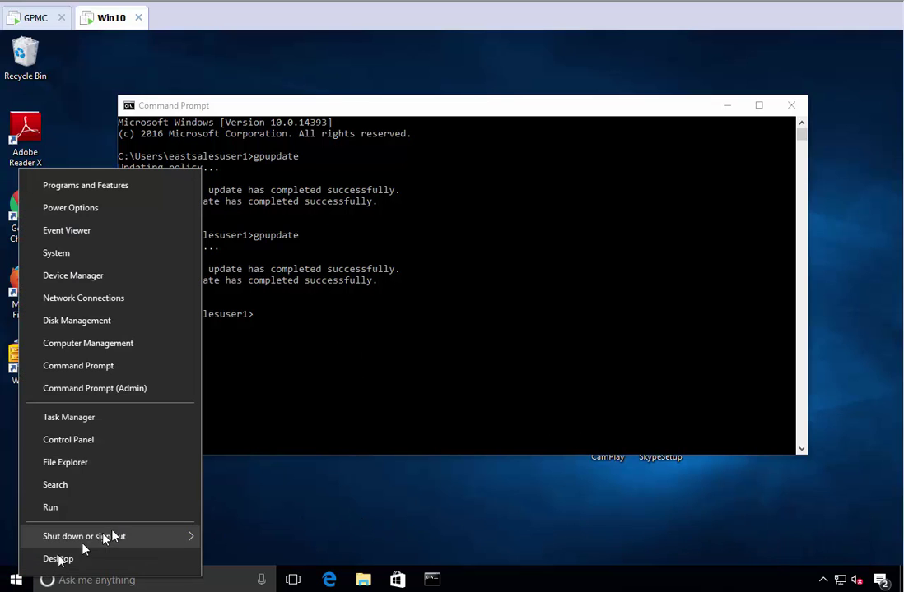
{"action": "mouse_move", "coordinate": [152, 537]}
{"action": "left_click", "coordinate": [276, 467]}
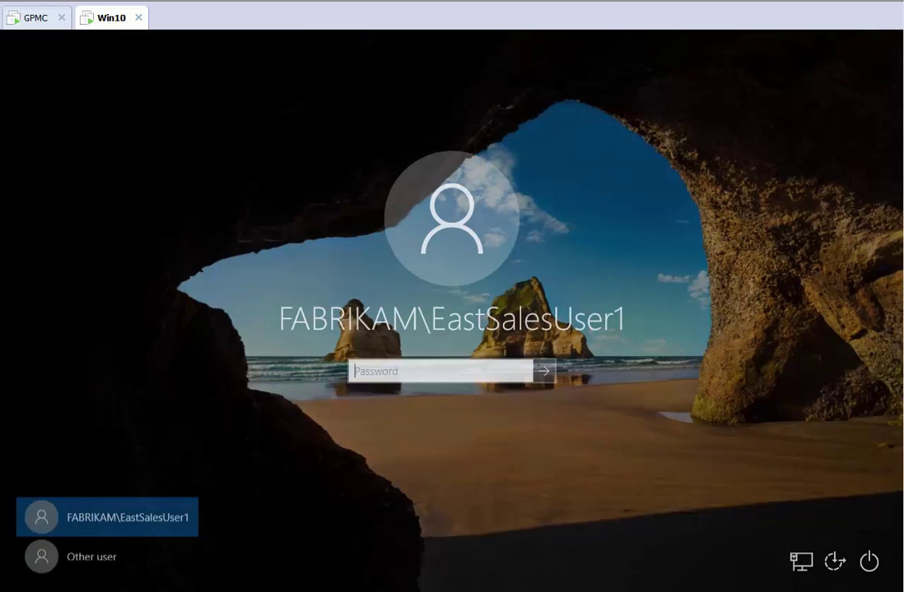
{"action": "type", "text": "•"}
{"action": "key", "text": "Return"}
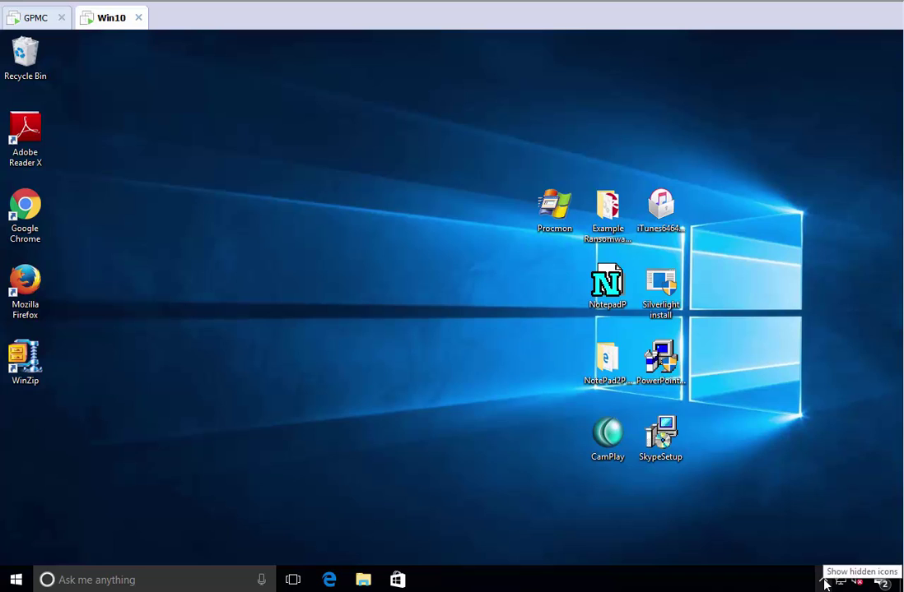
{"action": "left_click", "coordinate": [823, 580]}
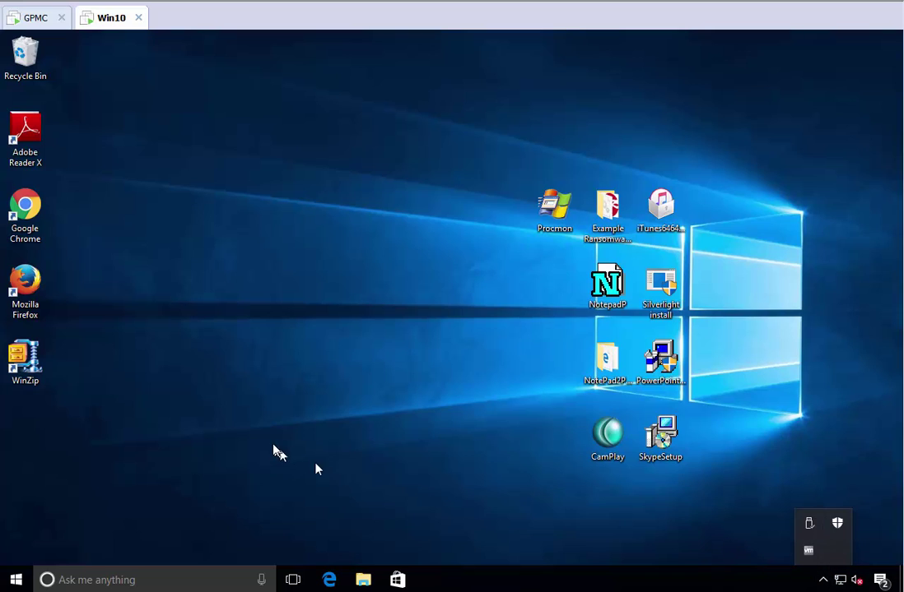
Step: Launch Google Chrome and open its full browsing history page
{"action": "double_click", "coordinate": [24, 213]}
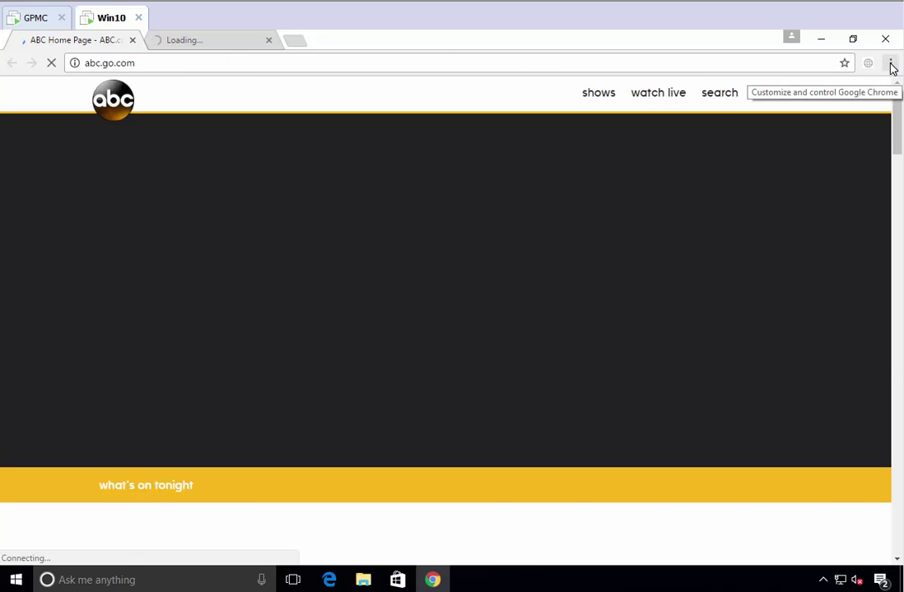
{"action": "left_click", "coordinate": [890, 63]}
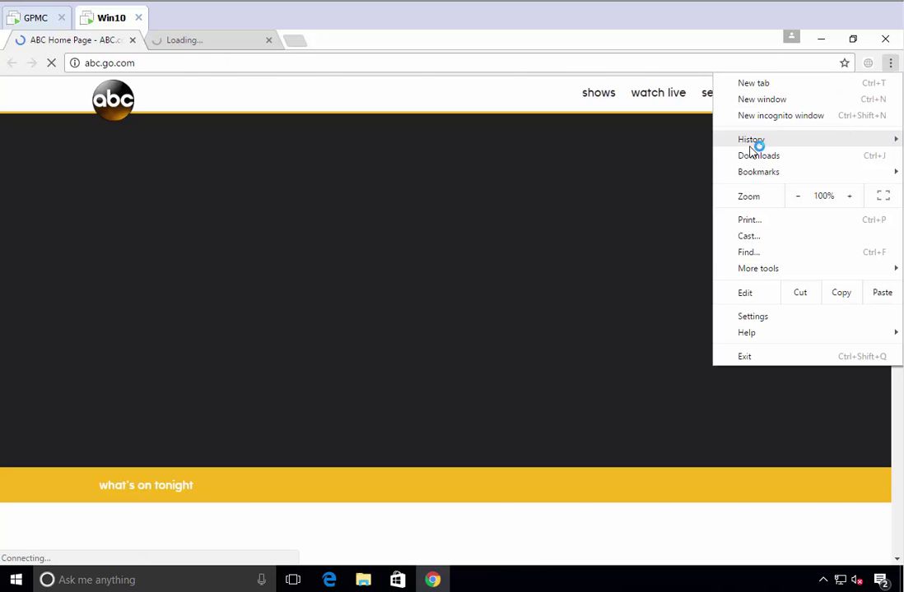
{"action": "mouse_move", "coordinate": [752, 145]}
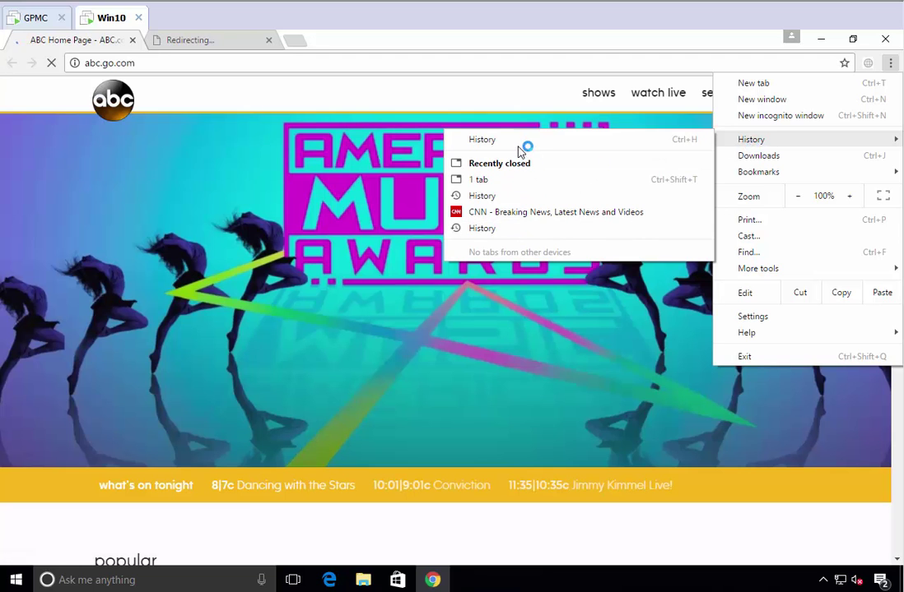
{"action": "left_click", "coordinate": [518, 146]}
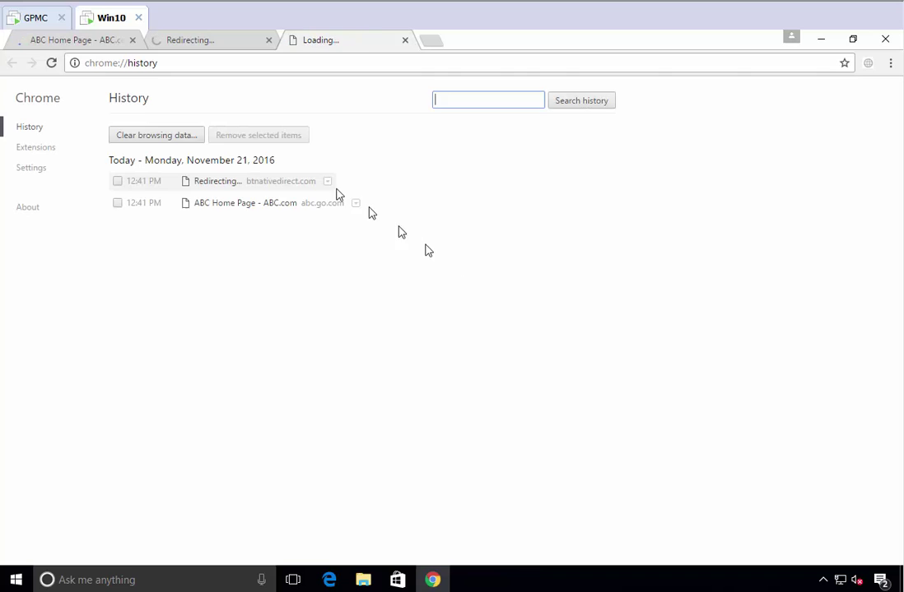
{"action": "left_click", "coordinate": [232, 62]}
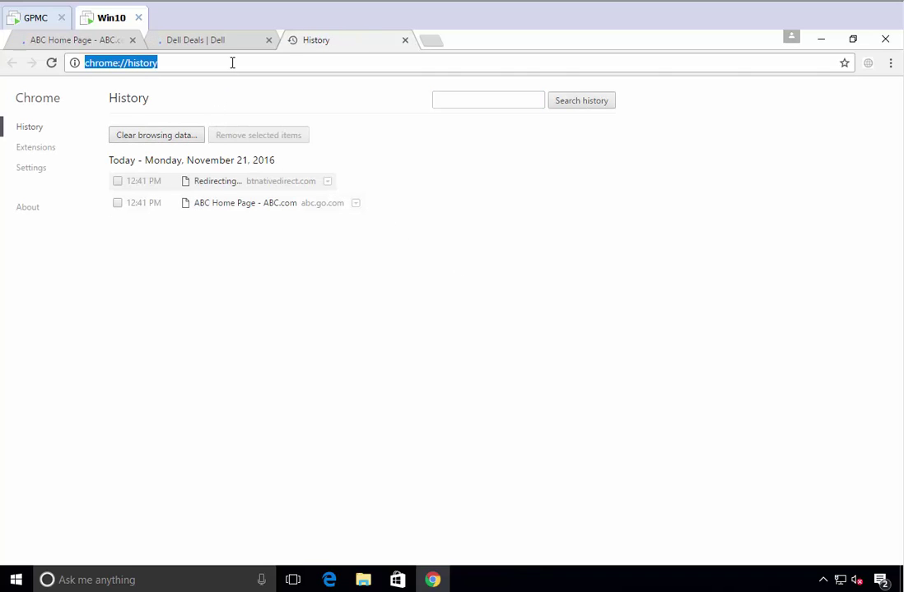
{"action": "type", "text": "www.microsoft.com"}
{"action": "key", "text": "Return"}
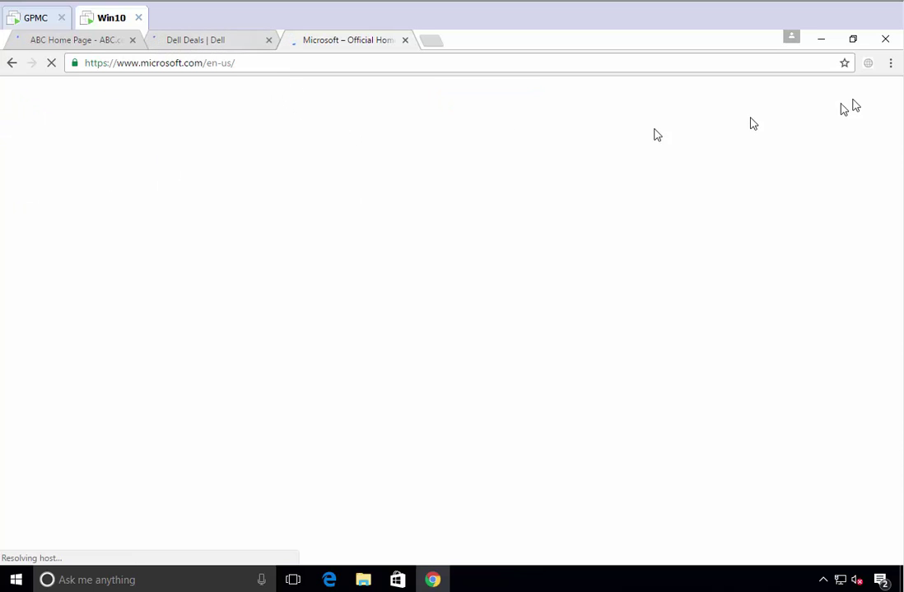
{"action": "left_click", "coordinate": [891, 64]}
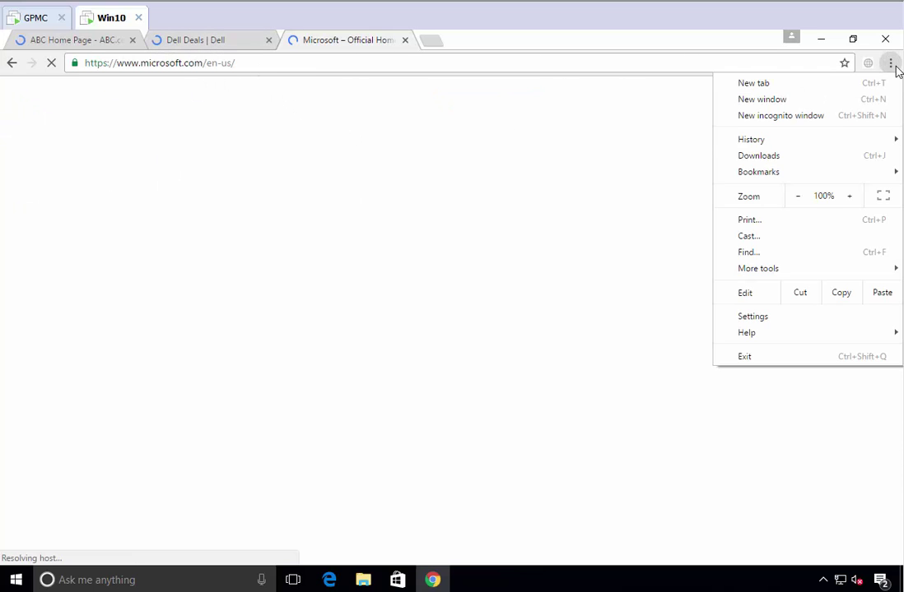
{"action": "mouse_move", "coordinate": [790, 141]}
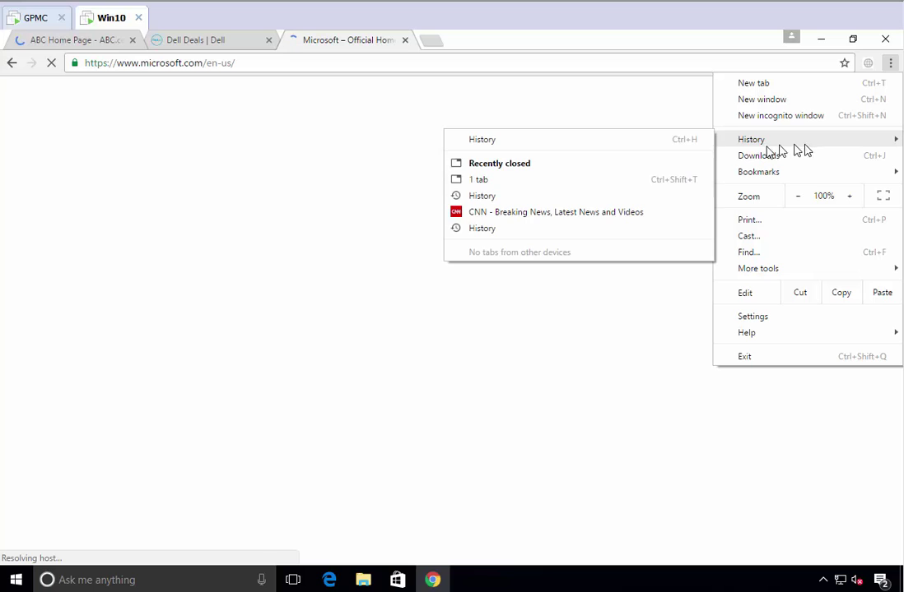
{"action": "left_click", "coordinate": [511, 141]}
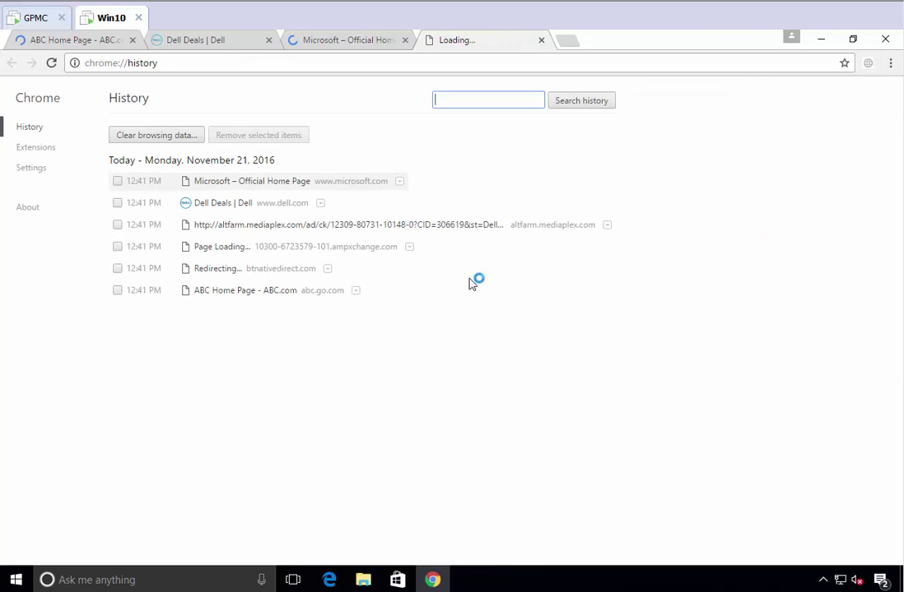
Step: Restart Chrome, checking the hidden tray icons while it is closed, and inspect the browsing history page
{"action": "left_click", "coordinate": [886, 40]}
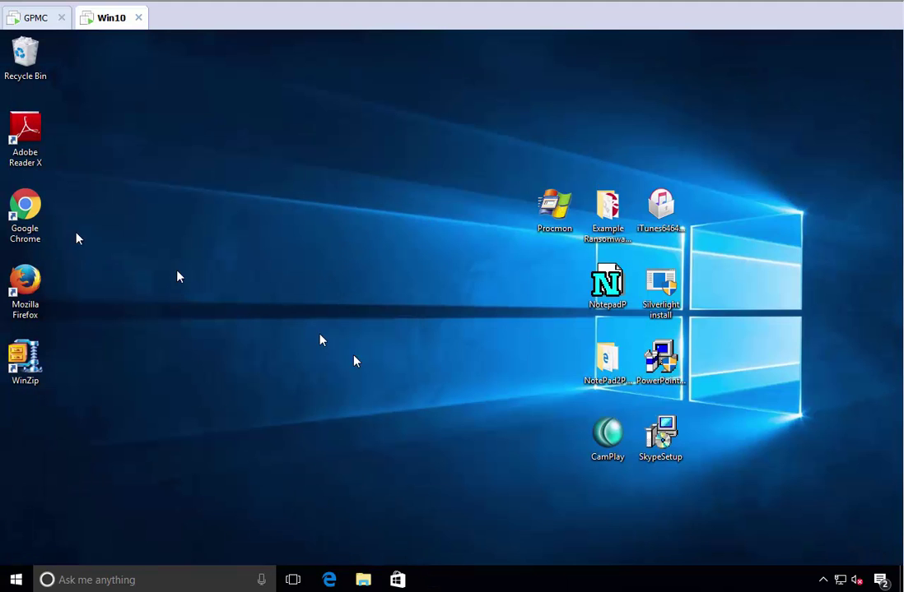
{"action": "left_click", "coordinate": [823, 581]}
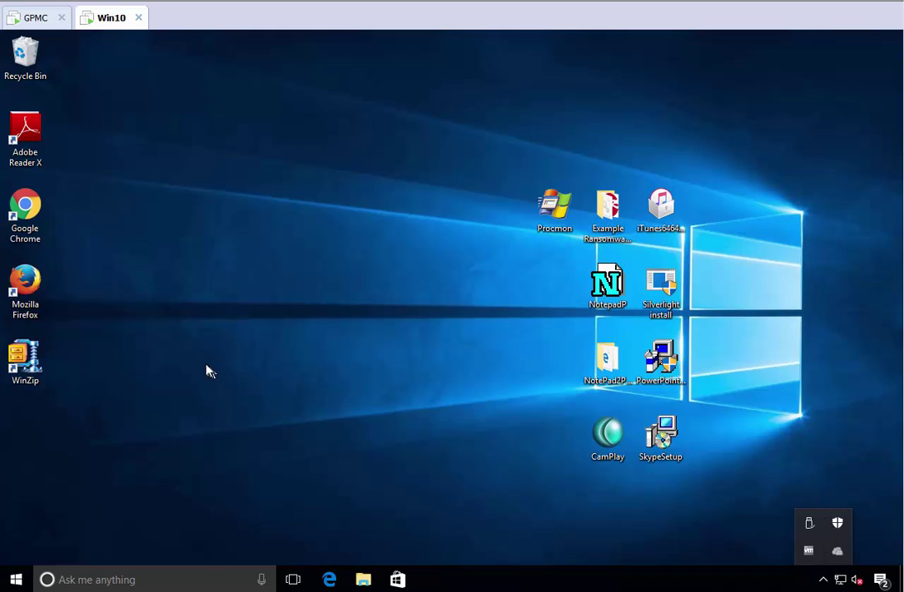
{"action": "double_click", "coordinate": [36, 217]}
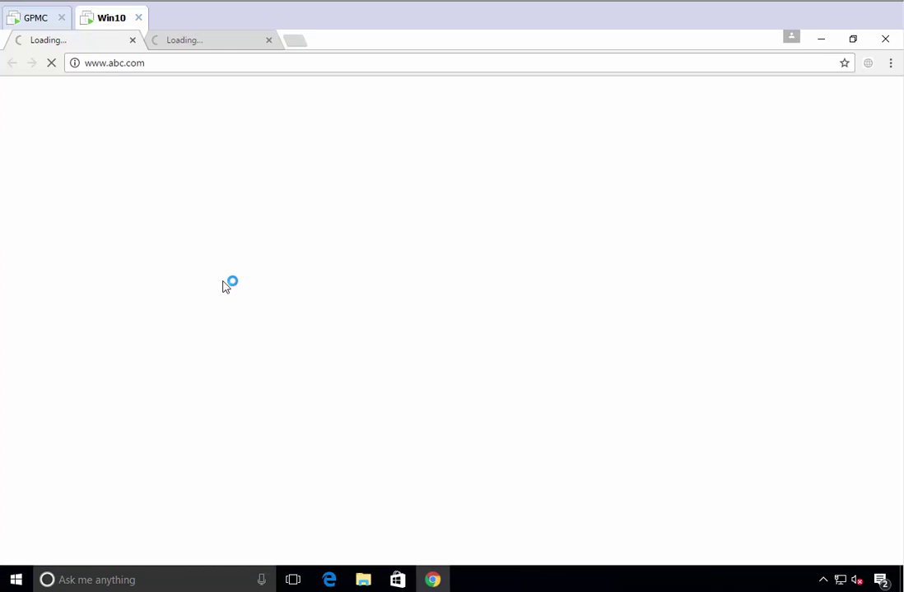
{"action": "left_click", "coordinate": [890, 63]}
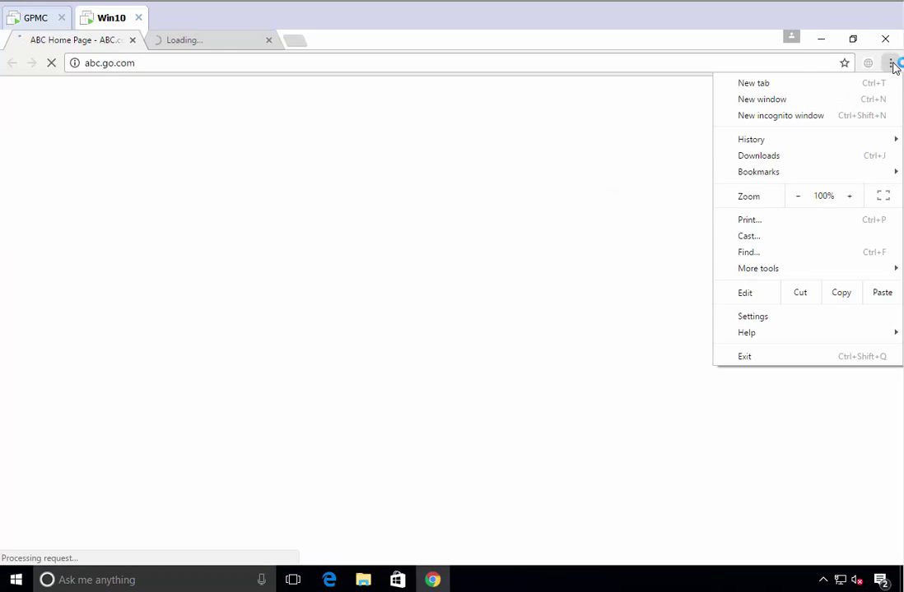
{"action": "mouse_move", "coordinate": [789, 142]}
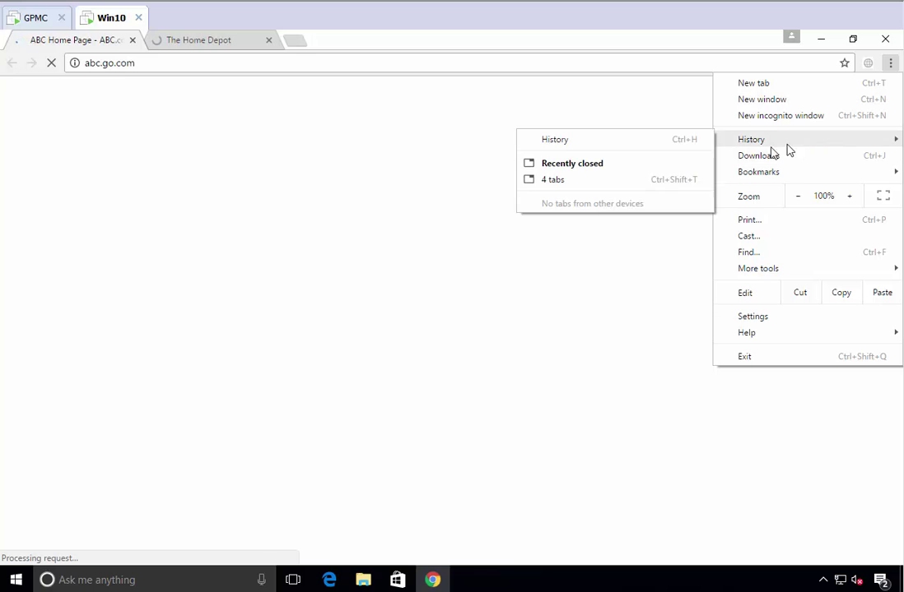
{"action": "left_click", "coordinate": [565, 143]}
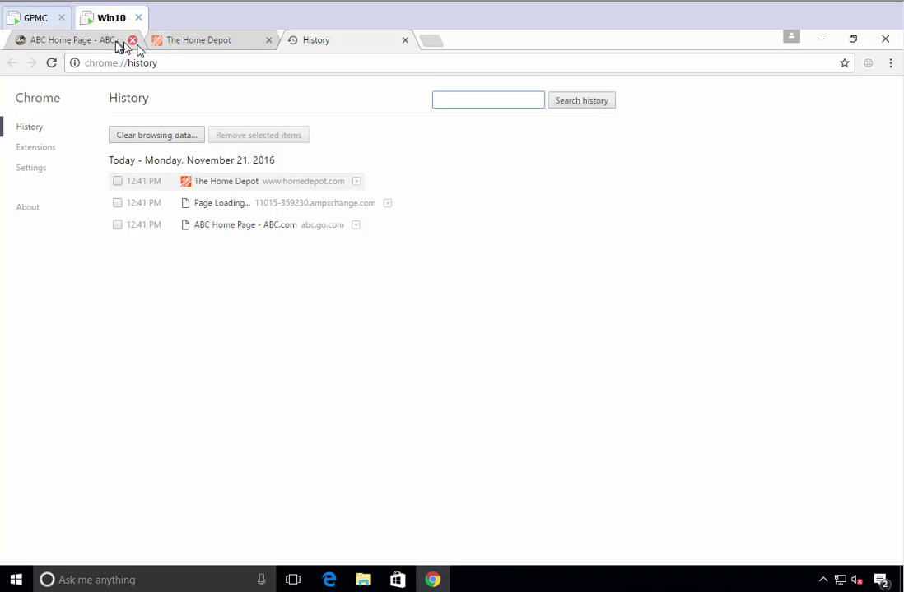
Step: Look through the ABC and The Home Depot tabs and compare them with the entries on the History page
{"action": "left_click", "coordinate": [173, 41]}
{"action": "left_click", "coordinate": [78, 42]}
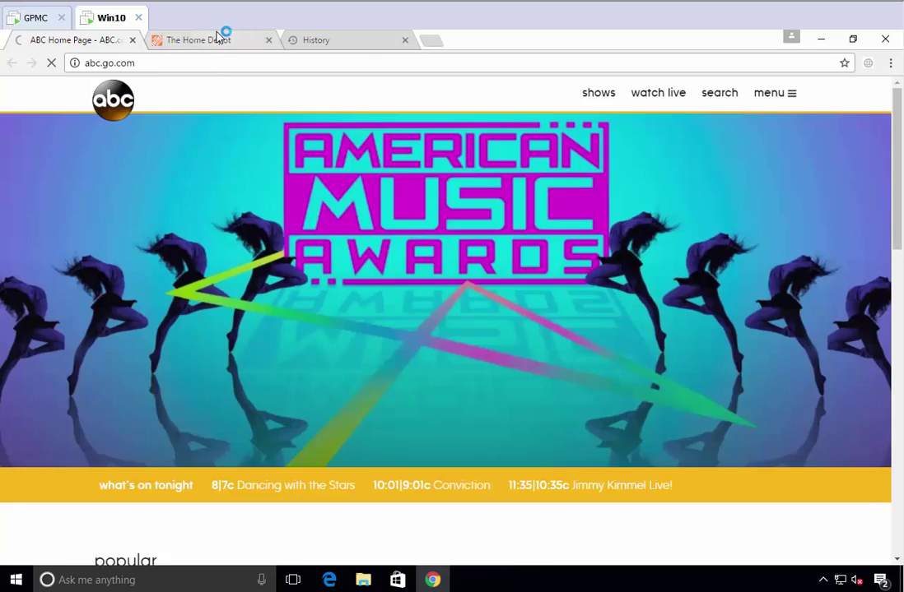
{"action": "left_click", "coordinate": [229, 39]}
{"action": "left_click", "coordinate": [321, 46]}
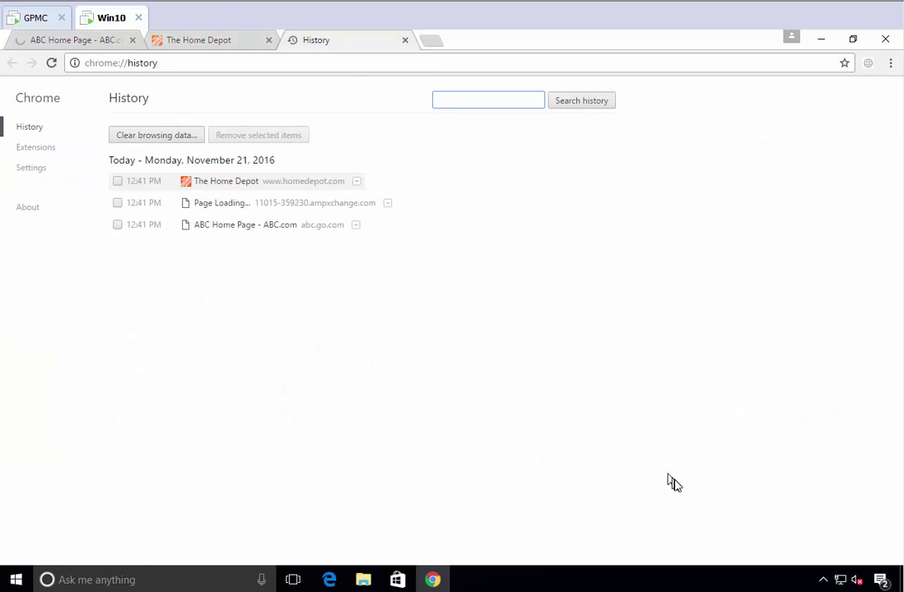